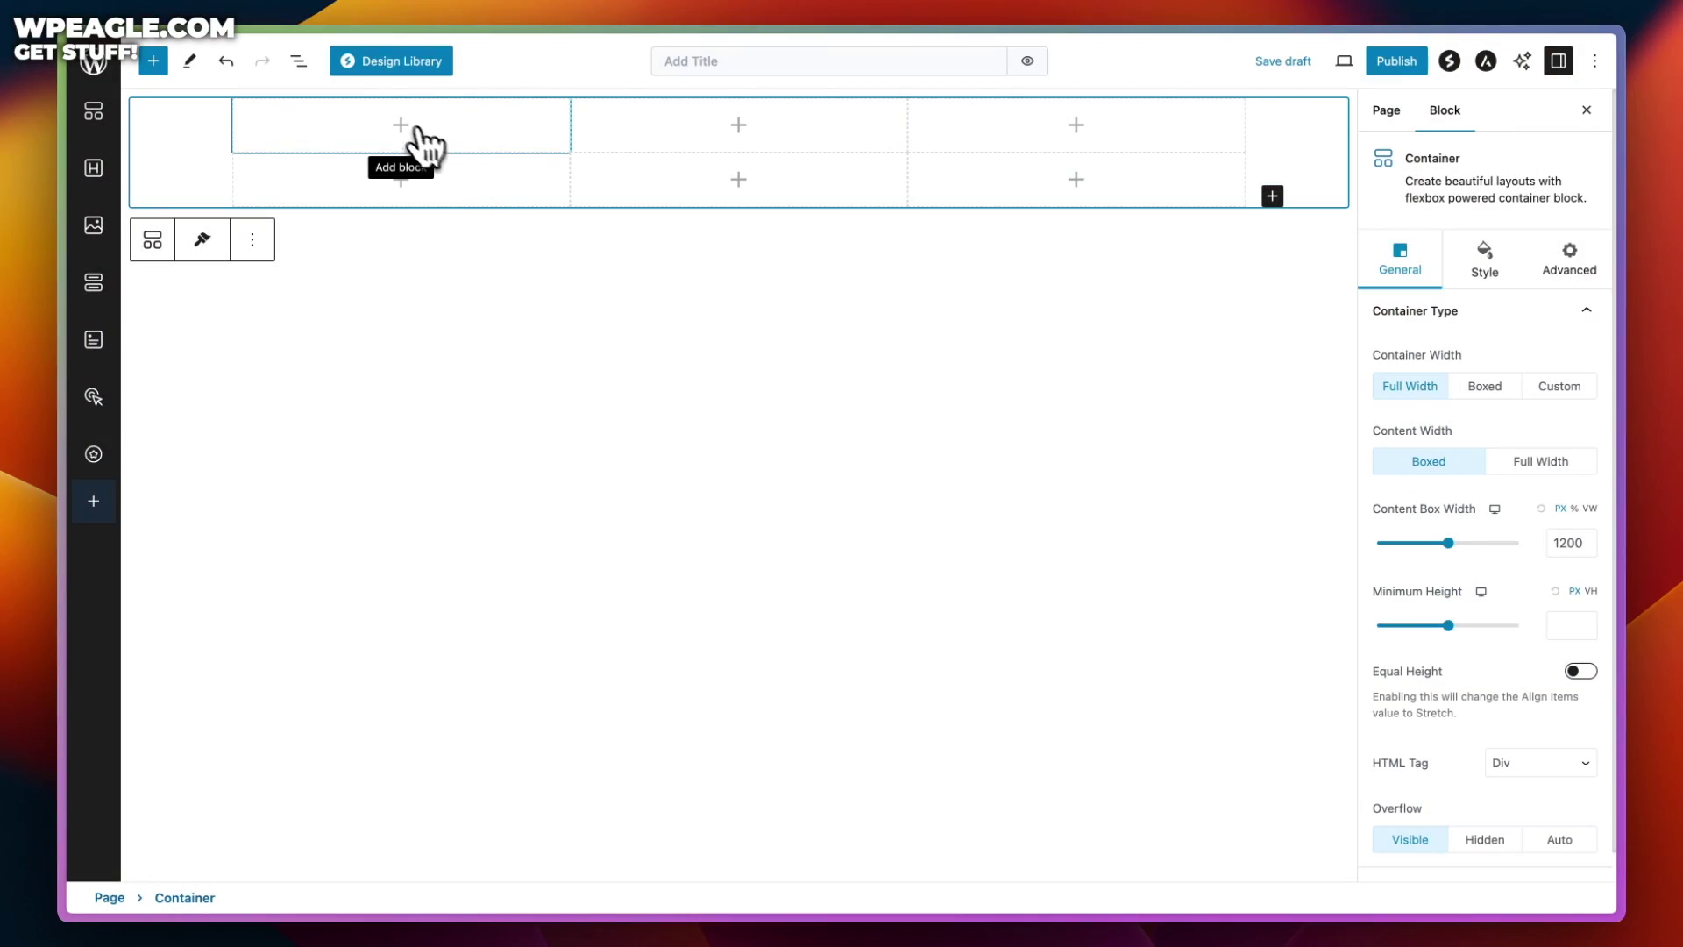
- Place an Icon block in the first grid cell and change its icon to Champagne Glasses
click(399, 124)
click(412, 429)
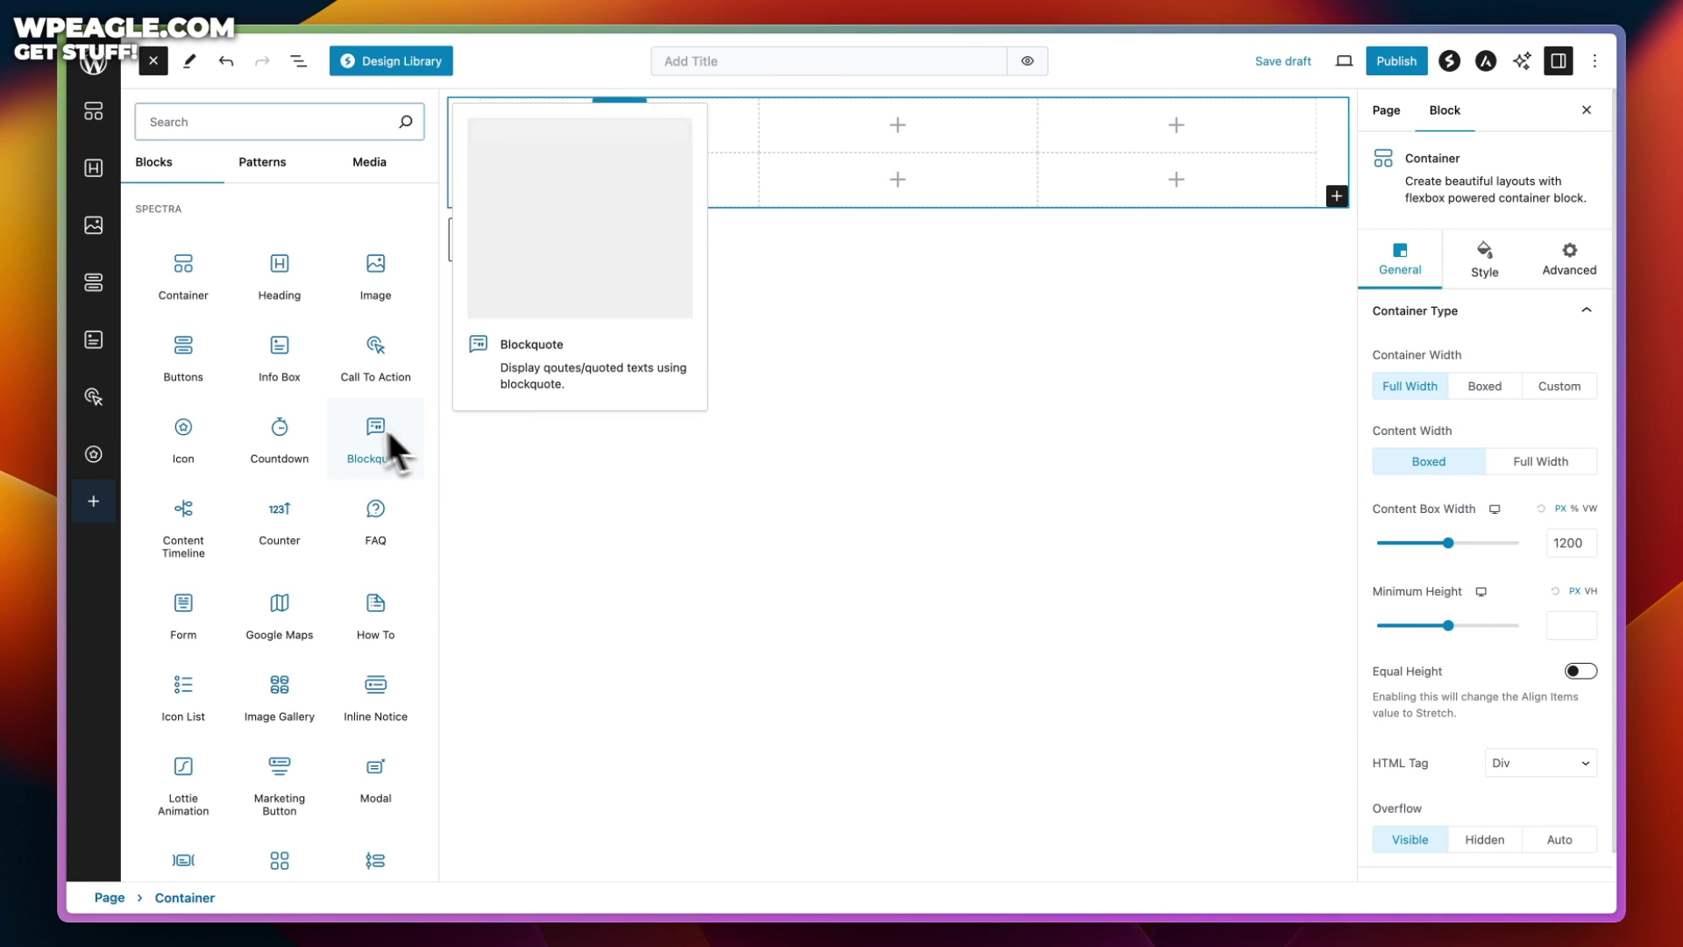
drag(204, 478, 653, 115)
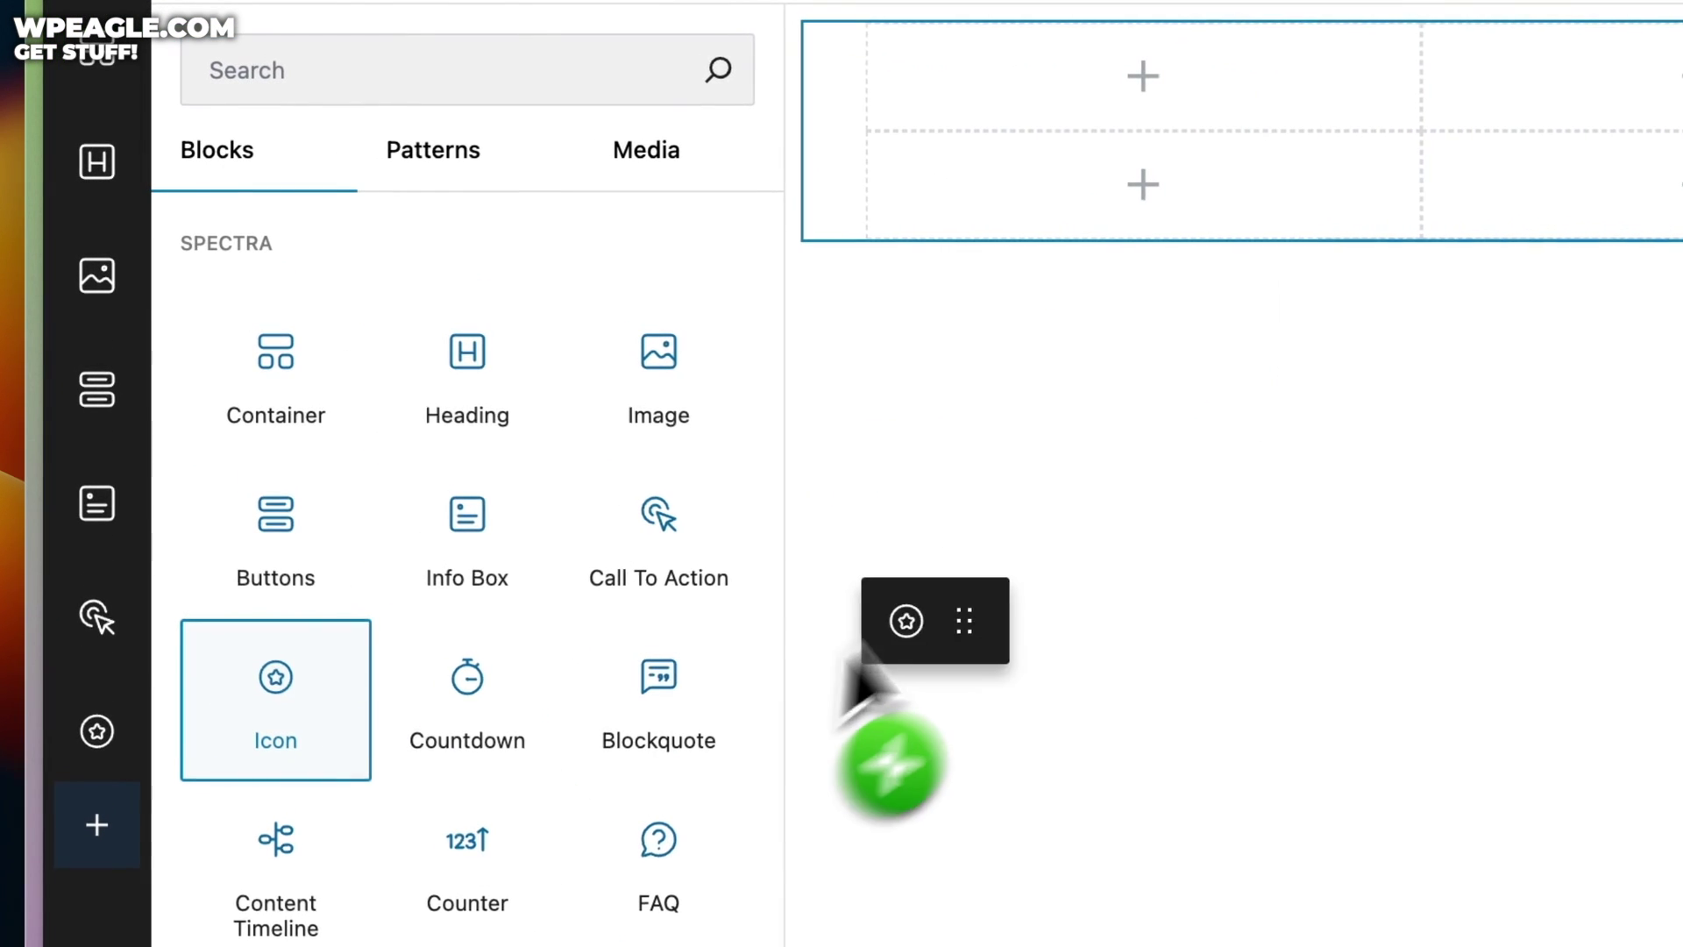
drag(771, 211, 776, 237)
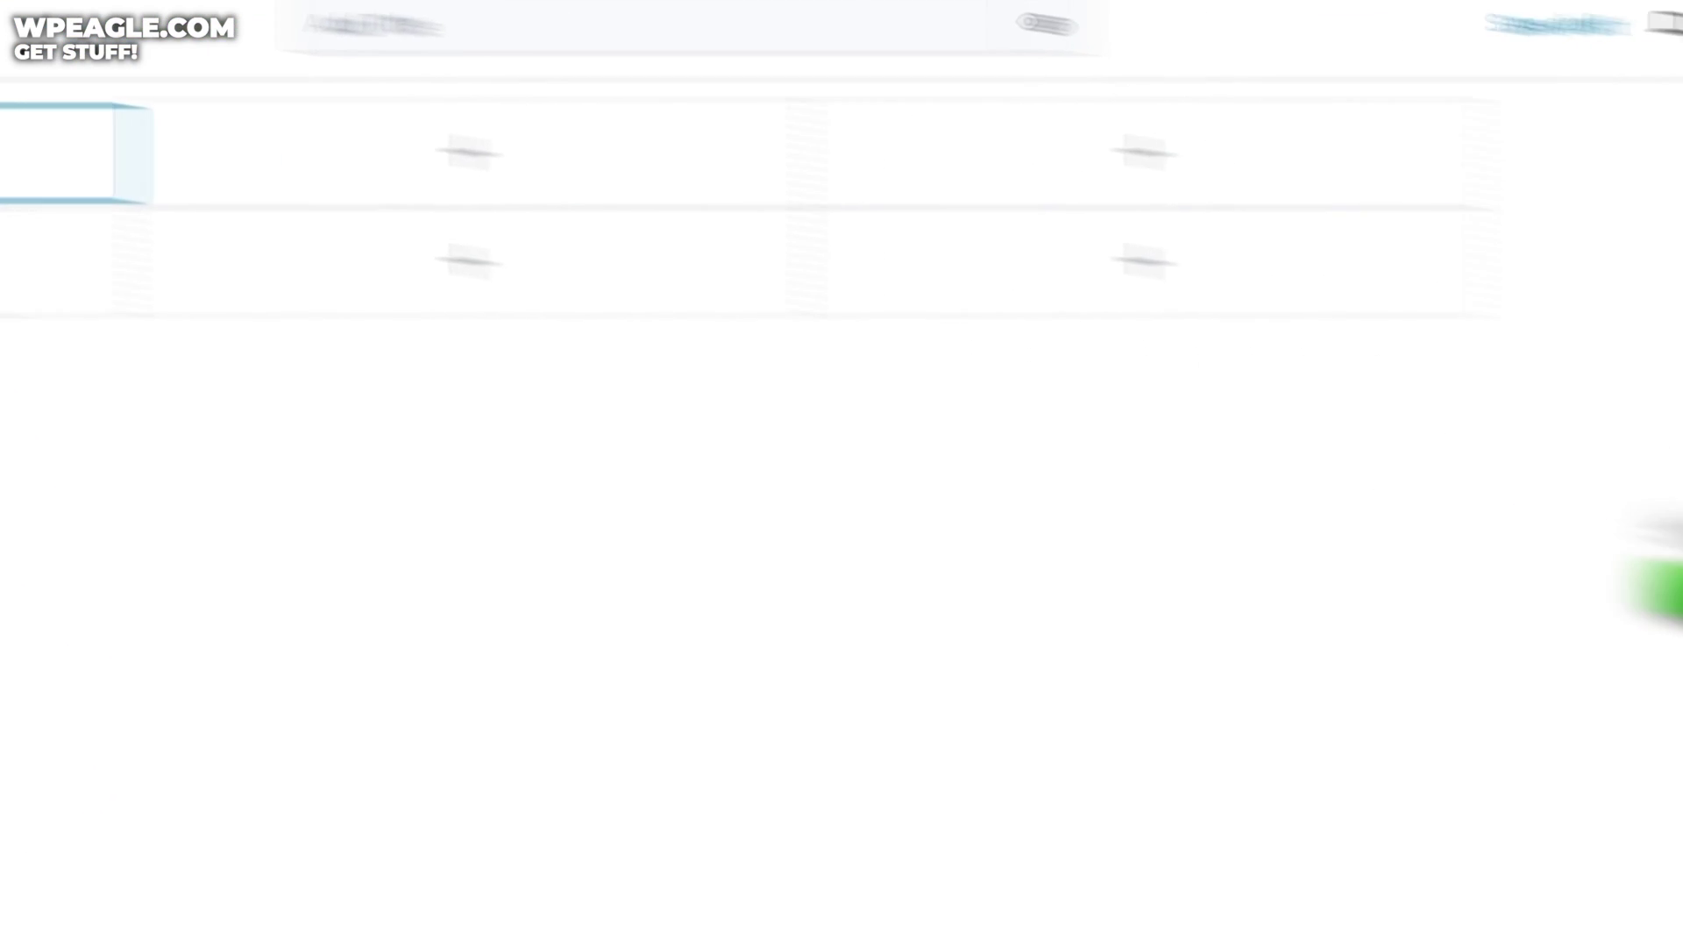
click(1390, 468)
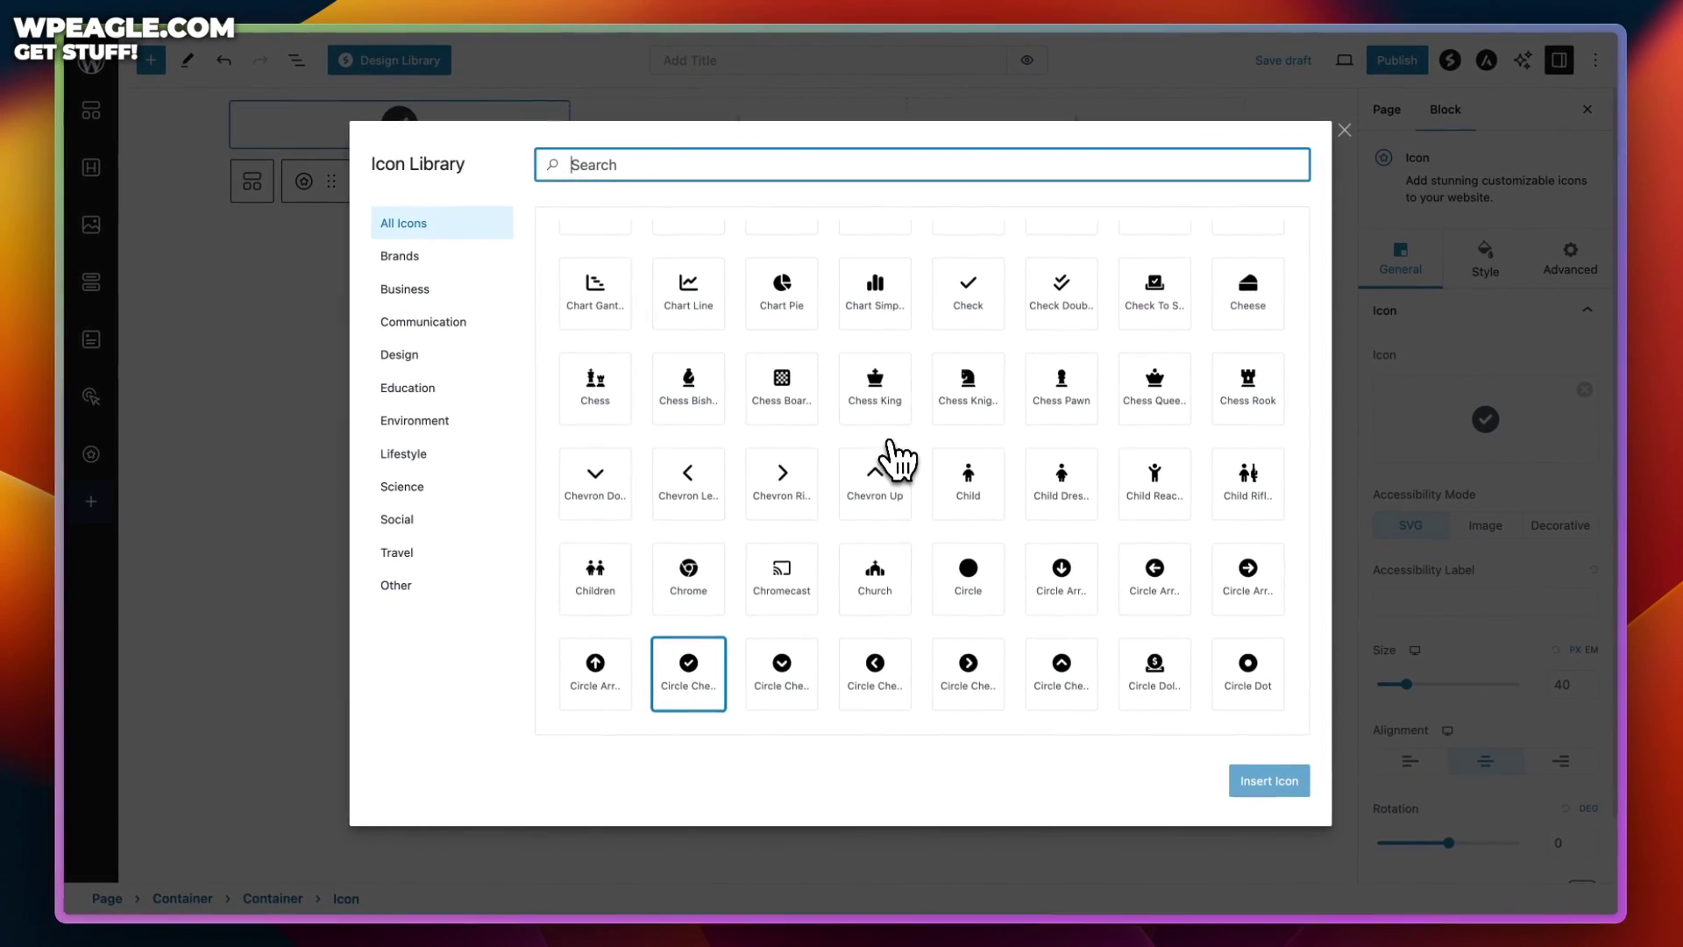
scroll(889, 456, up, 2)
double_click(954, 355)
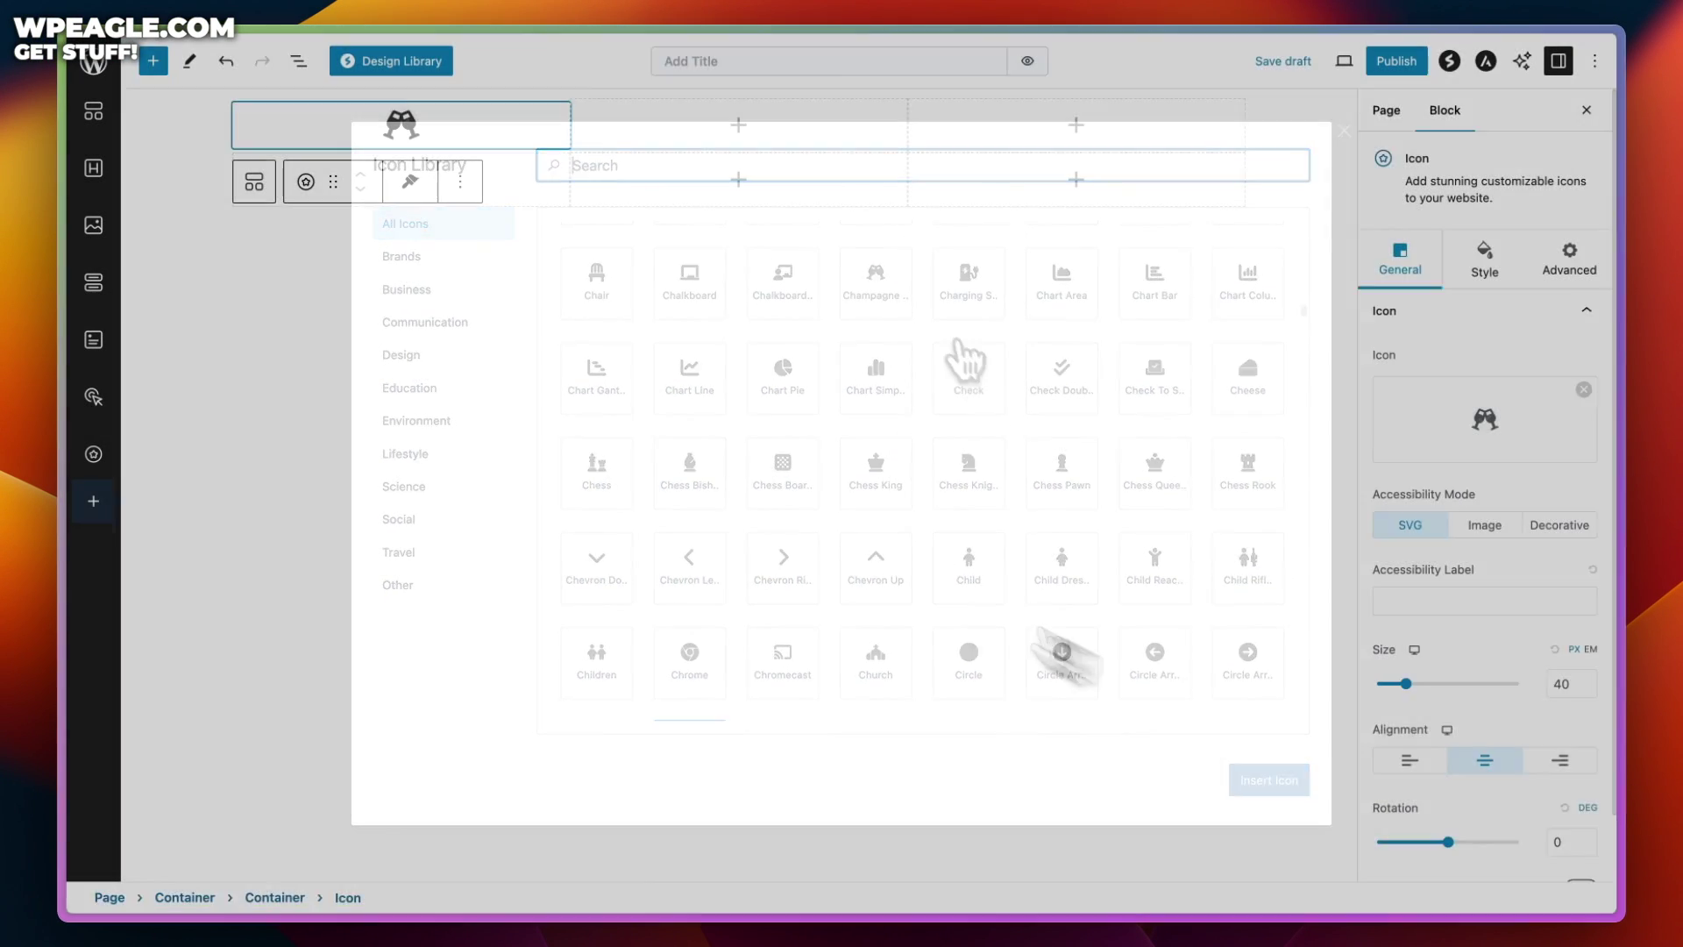
- Browse the full-page templates in the Spectra Design Library's Pages section
click(442, 61)
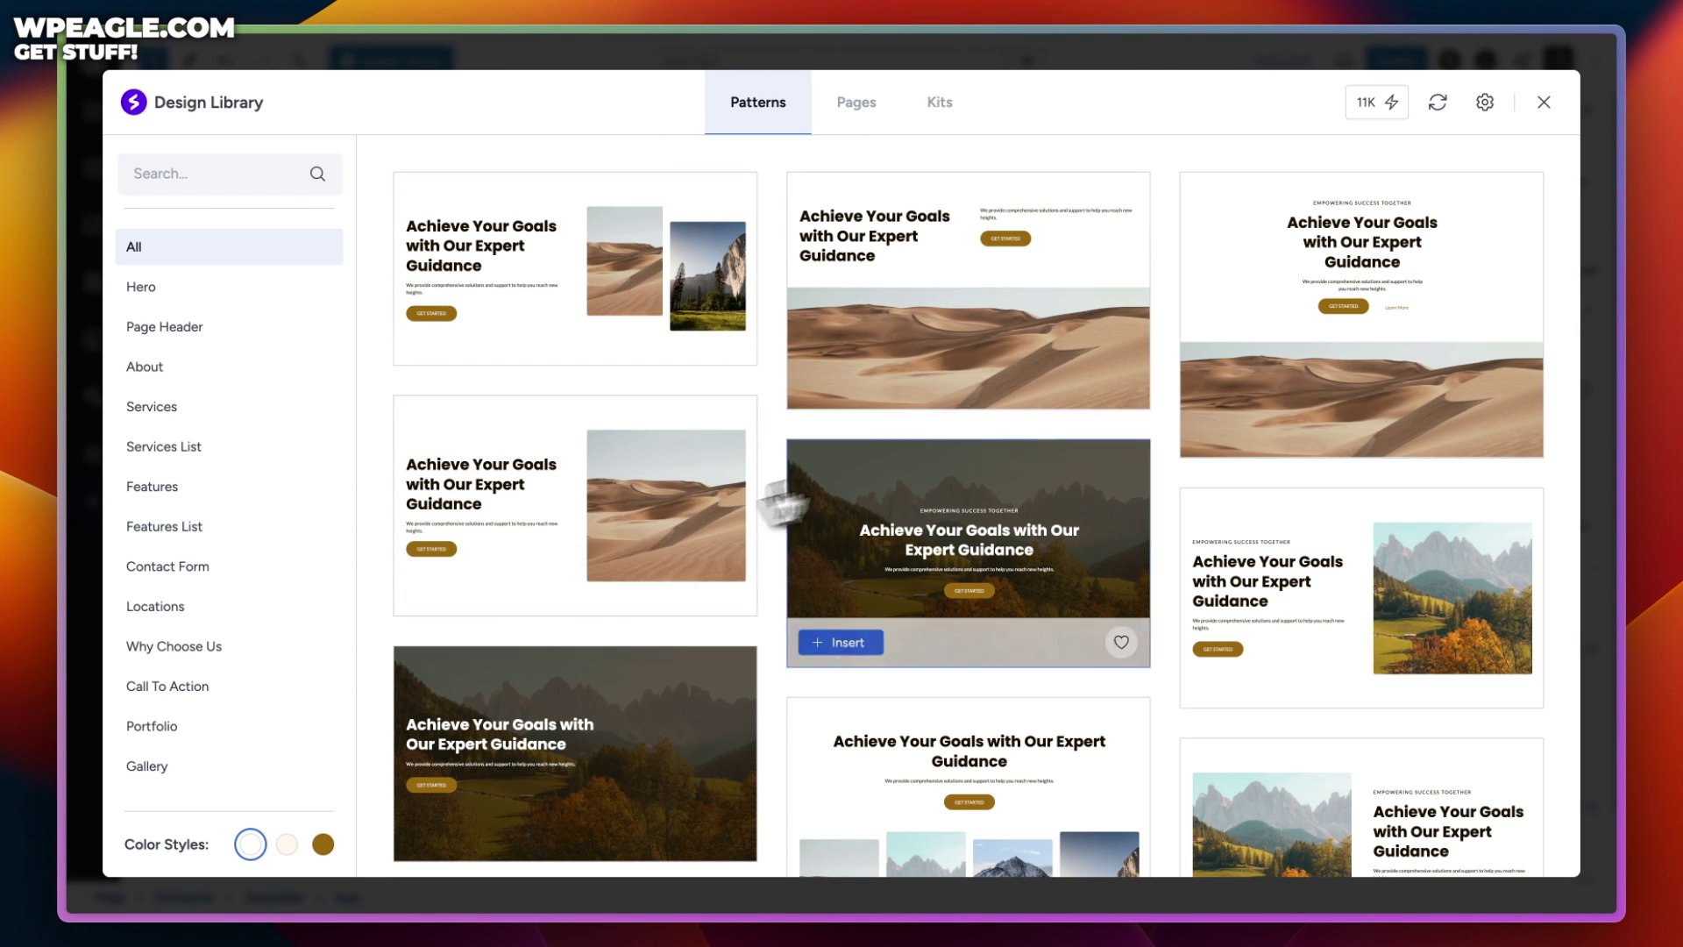
click(856, 105)
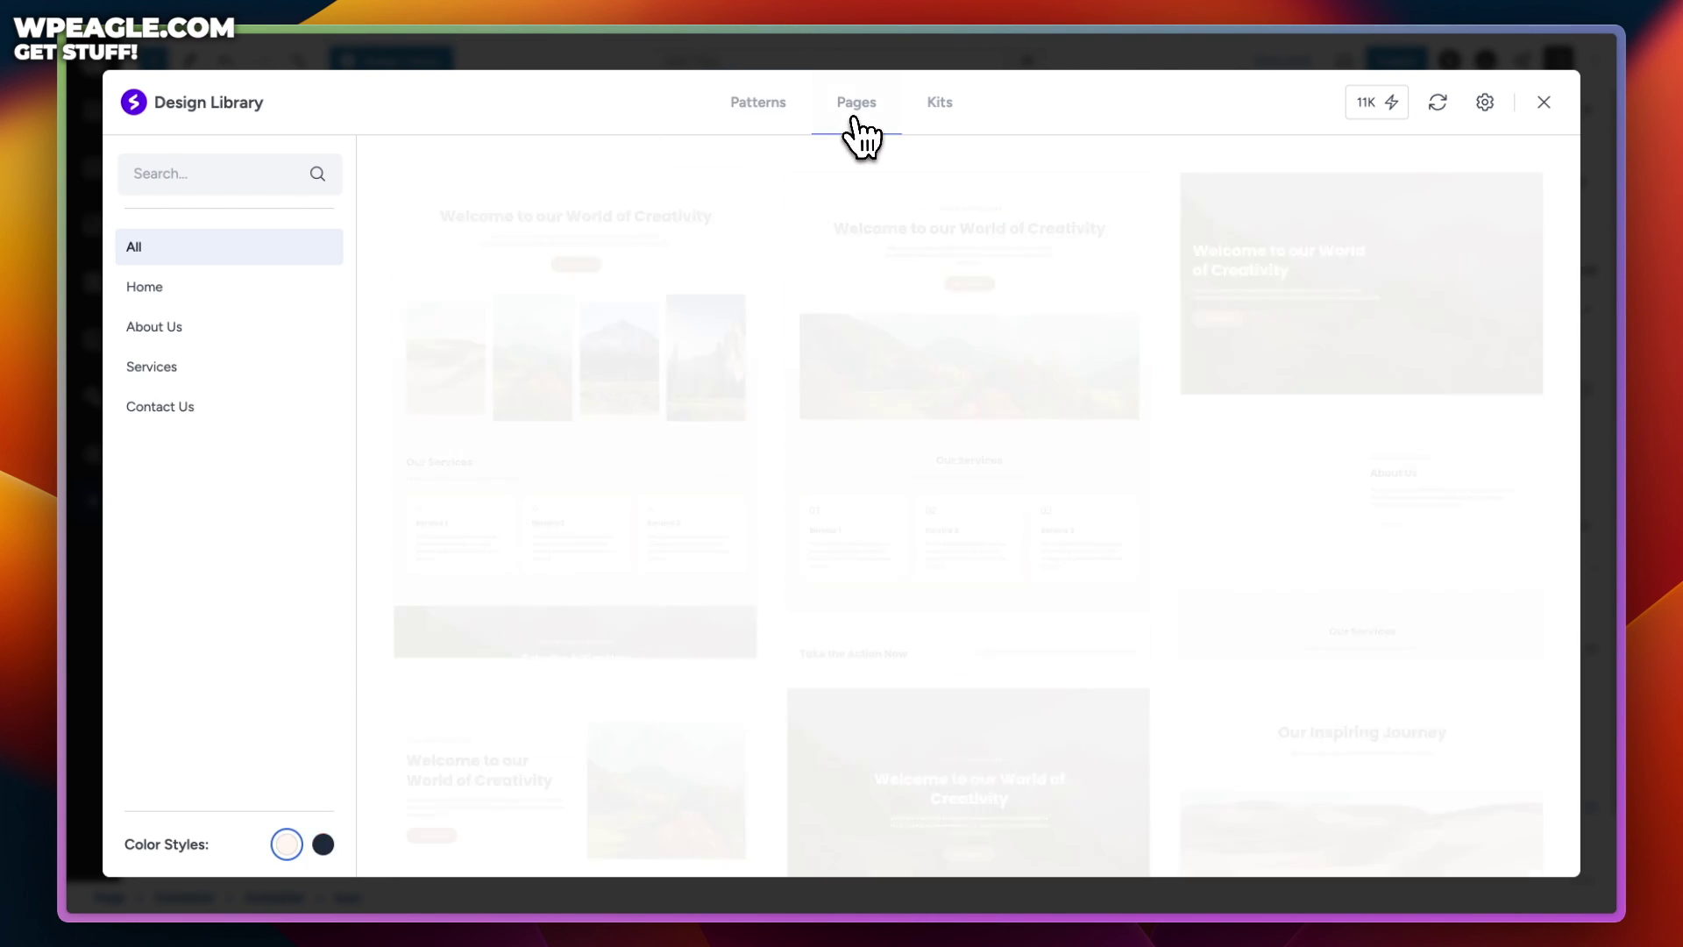
scroll(885, 280, down, 1)
scroll(879, 290, down, 10)
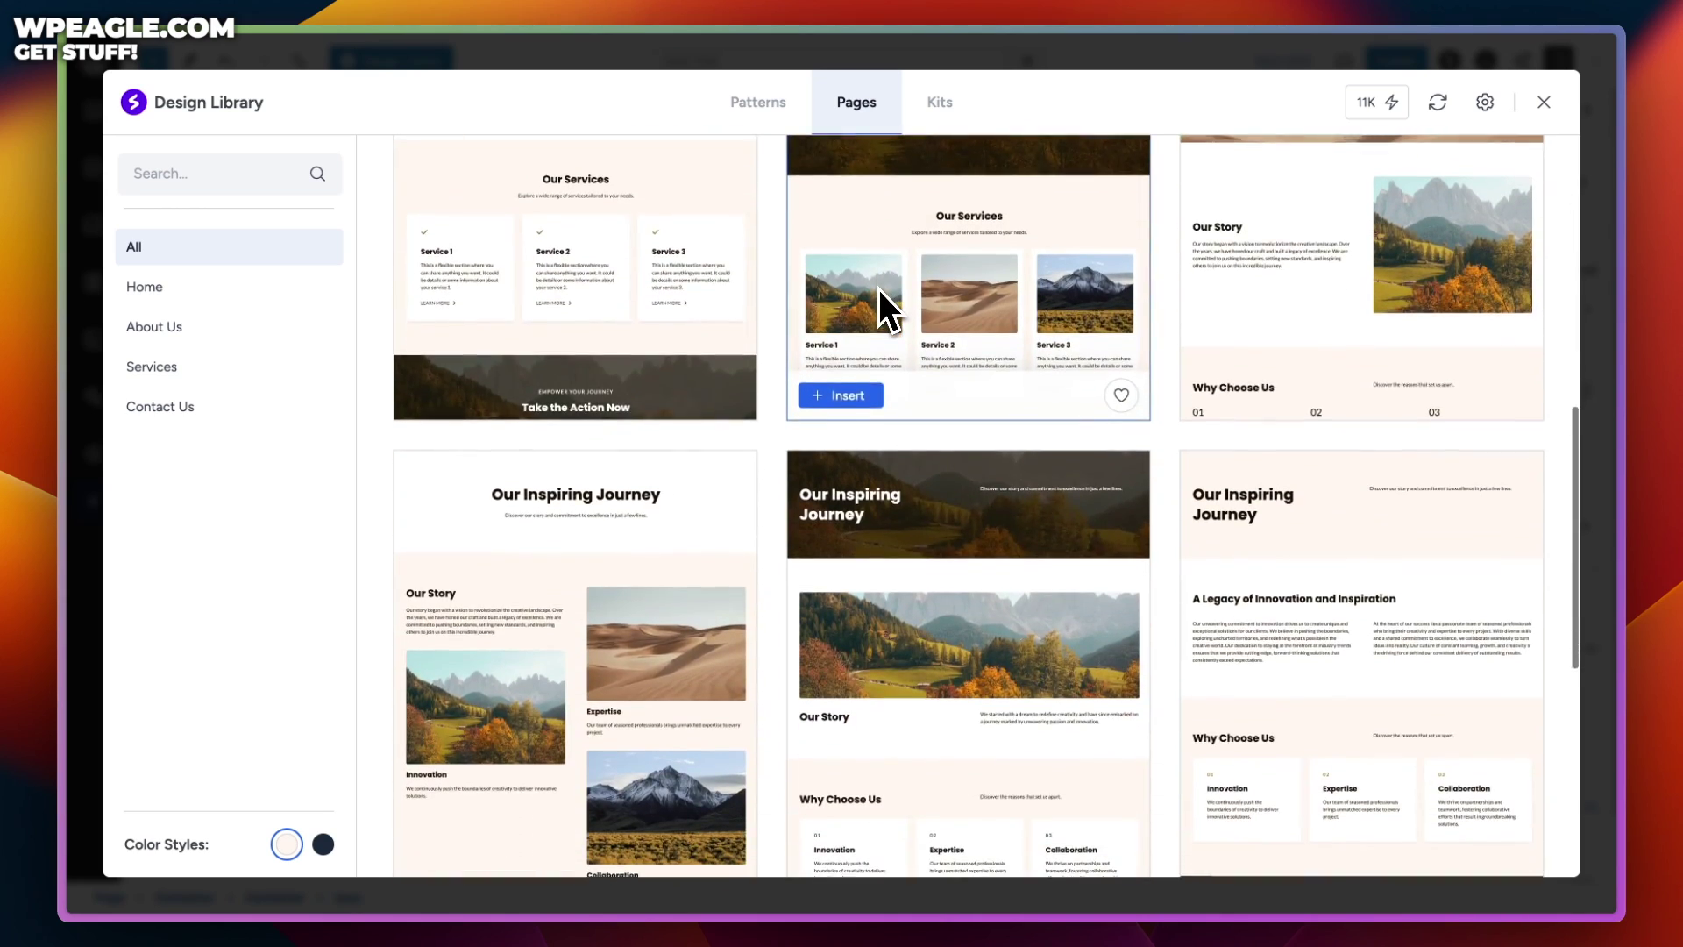
scroll(878, 289, down, 3)
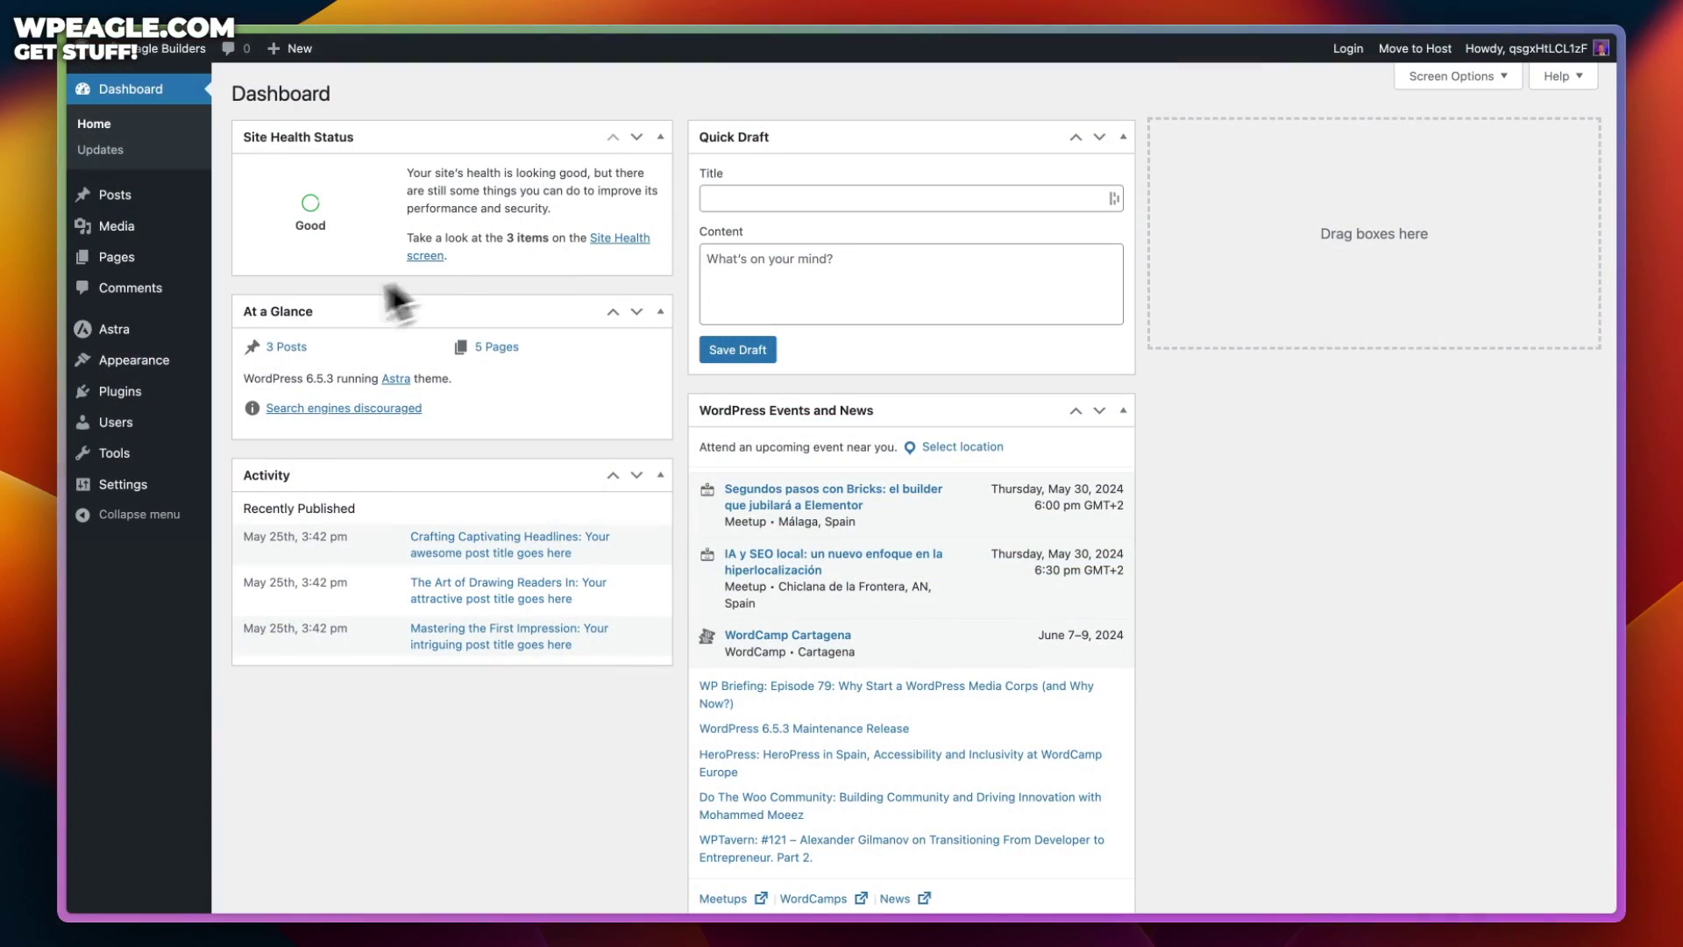
- Search for 'spec' on the Plugins > Add New Plugin page
mouse_move(137, 388)
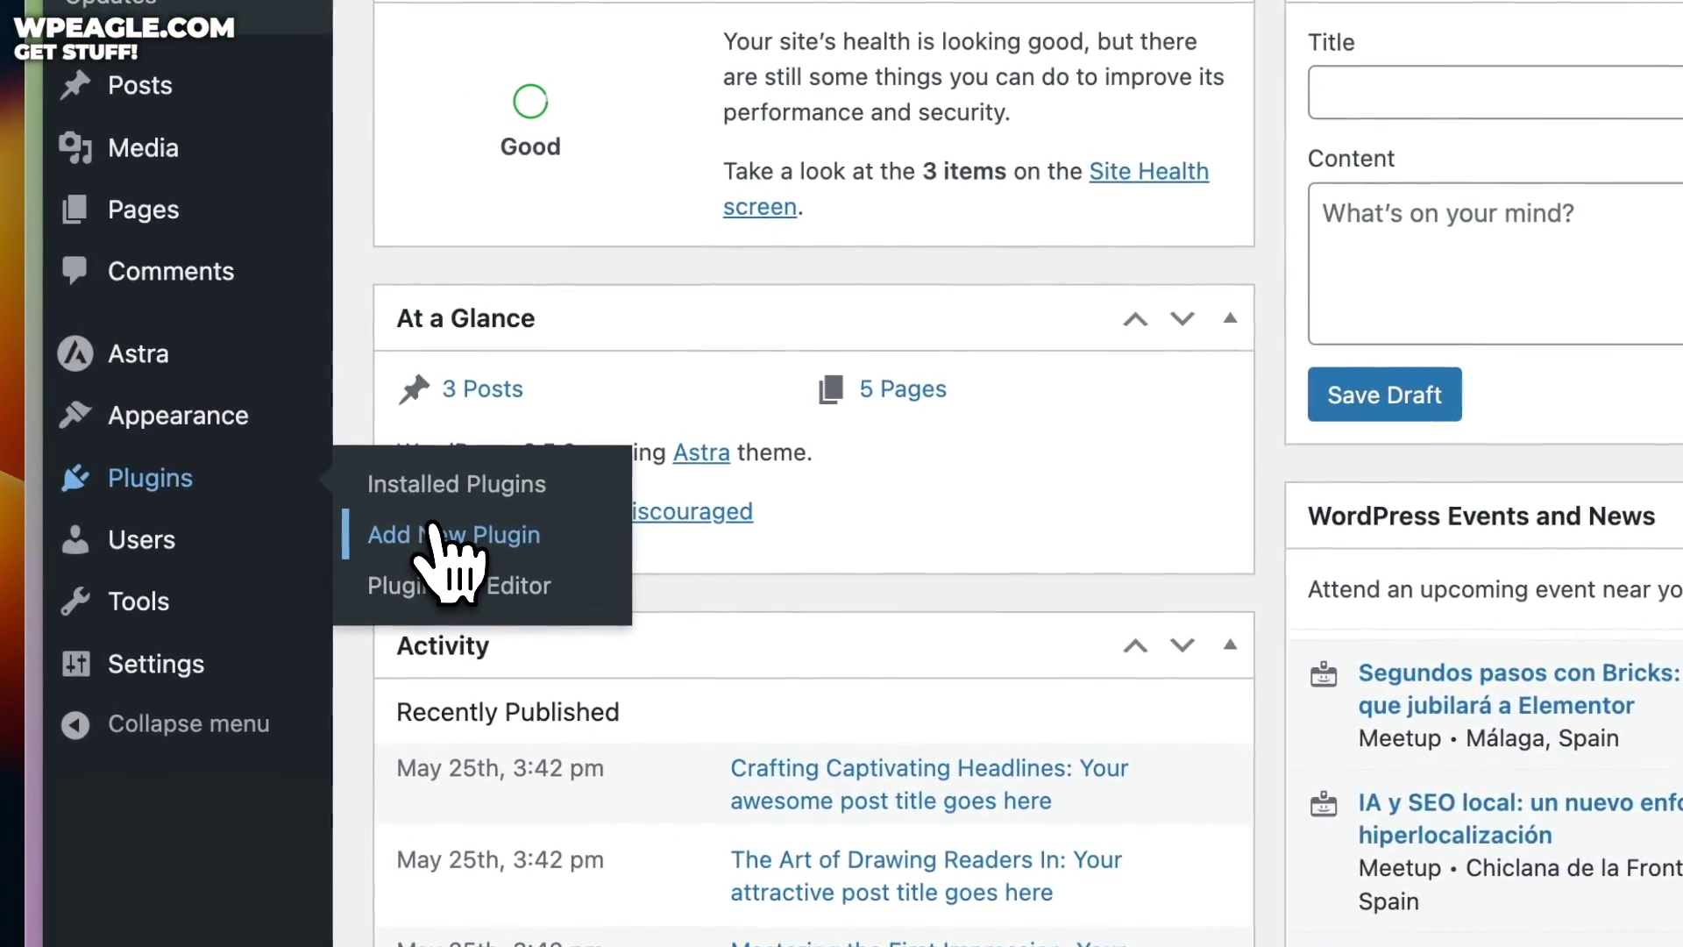
click(431, 535)
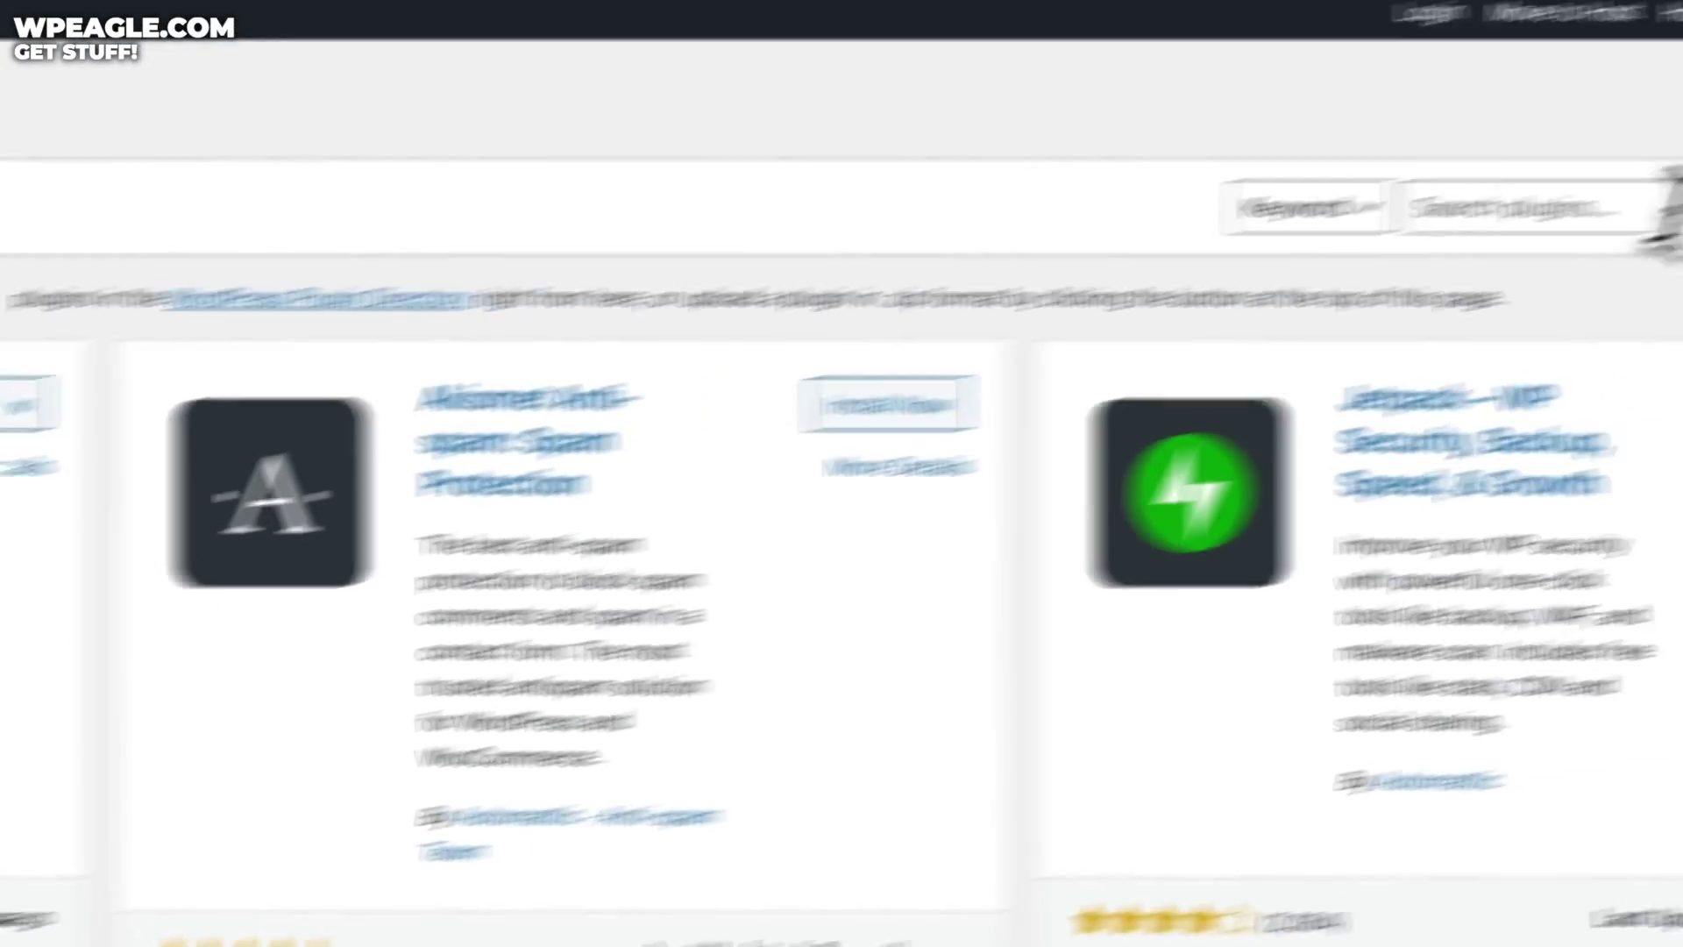
click(1350, 267)
text(spec)
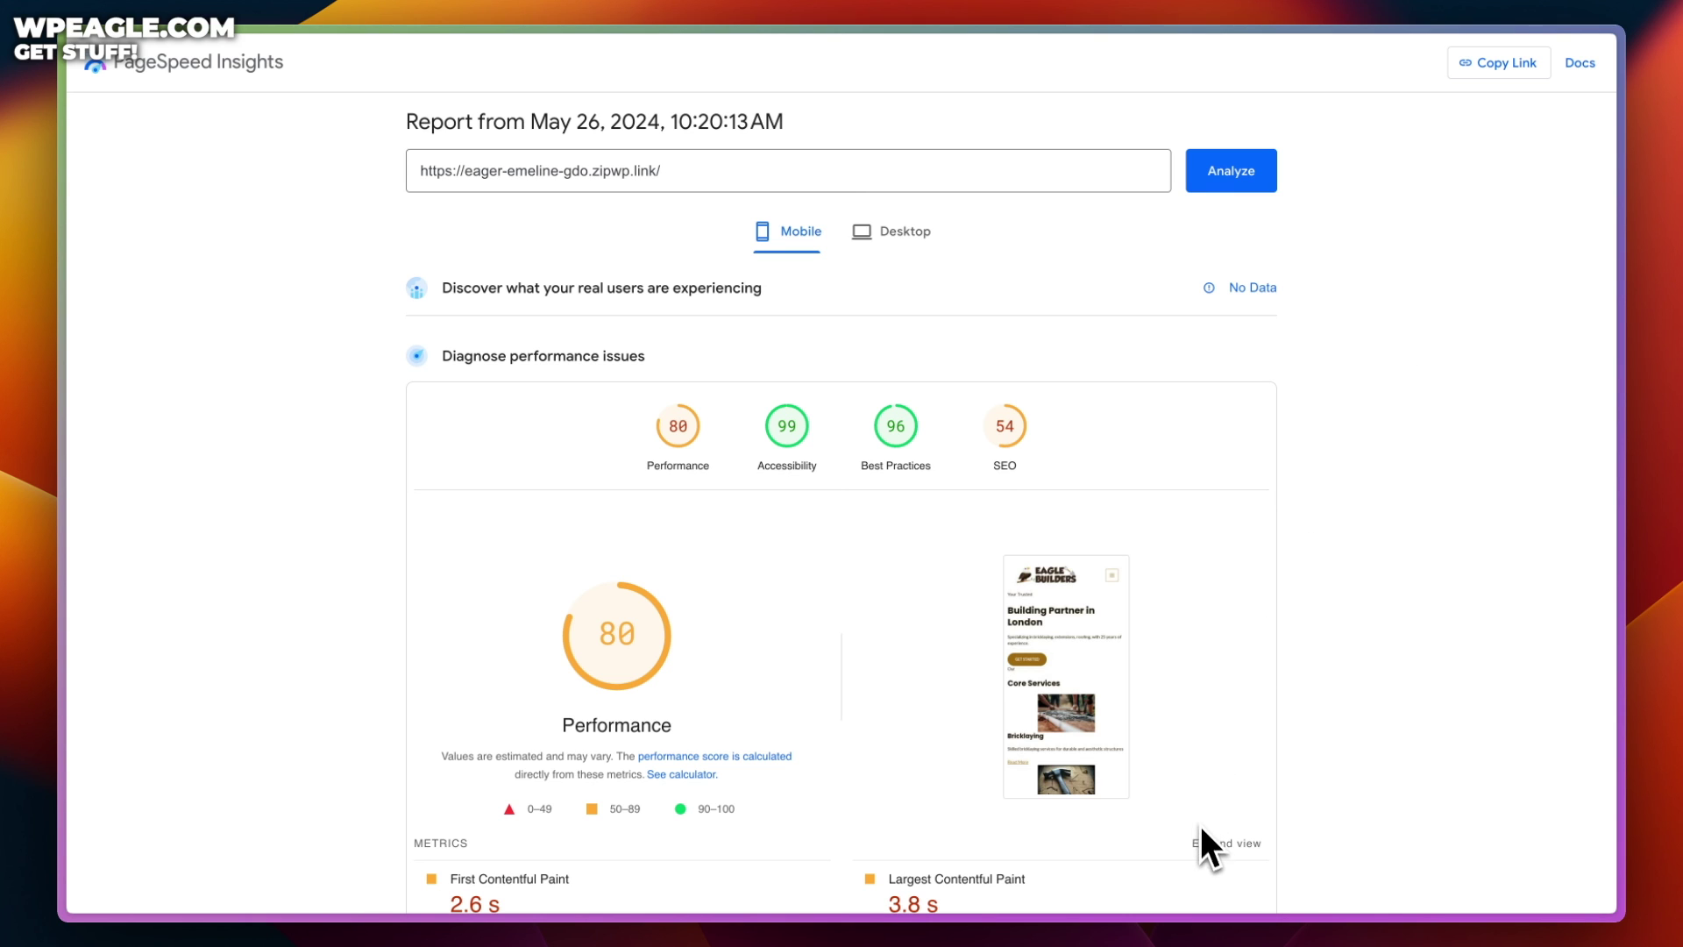
- Show the desktop PageSpeed Insights results, with a Performance score of 92
click(919, 245)
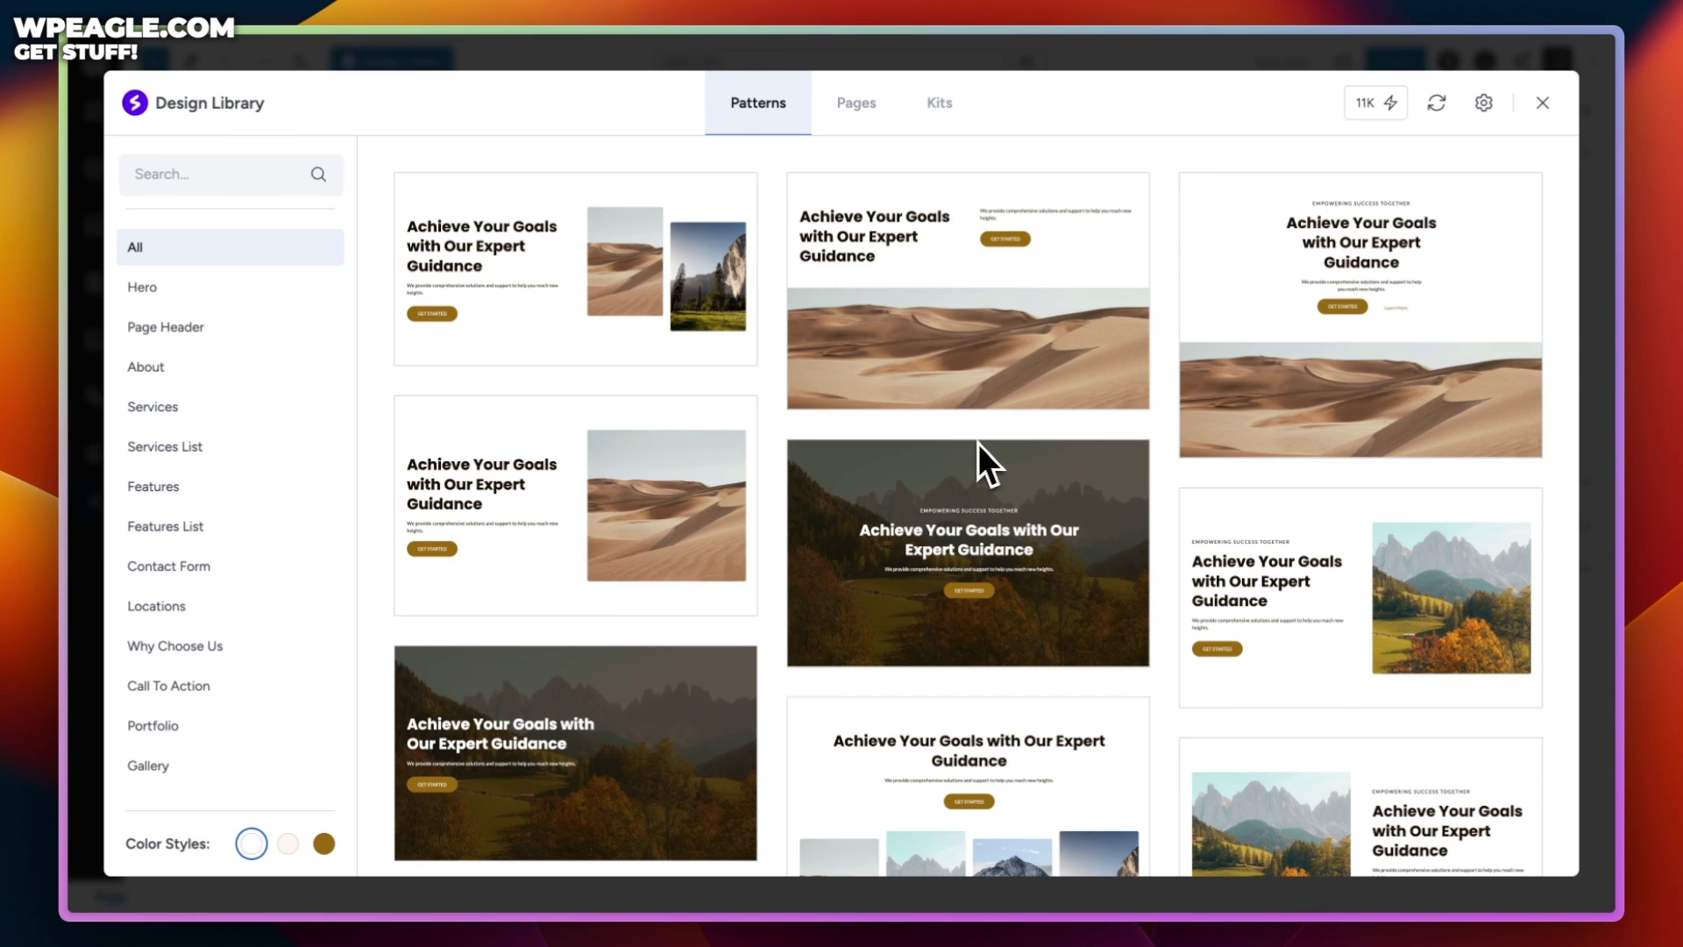
- Scroll through the section patterns in the Design Library's Patterns tab
scroll(978, 444, down, 3)
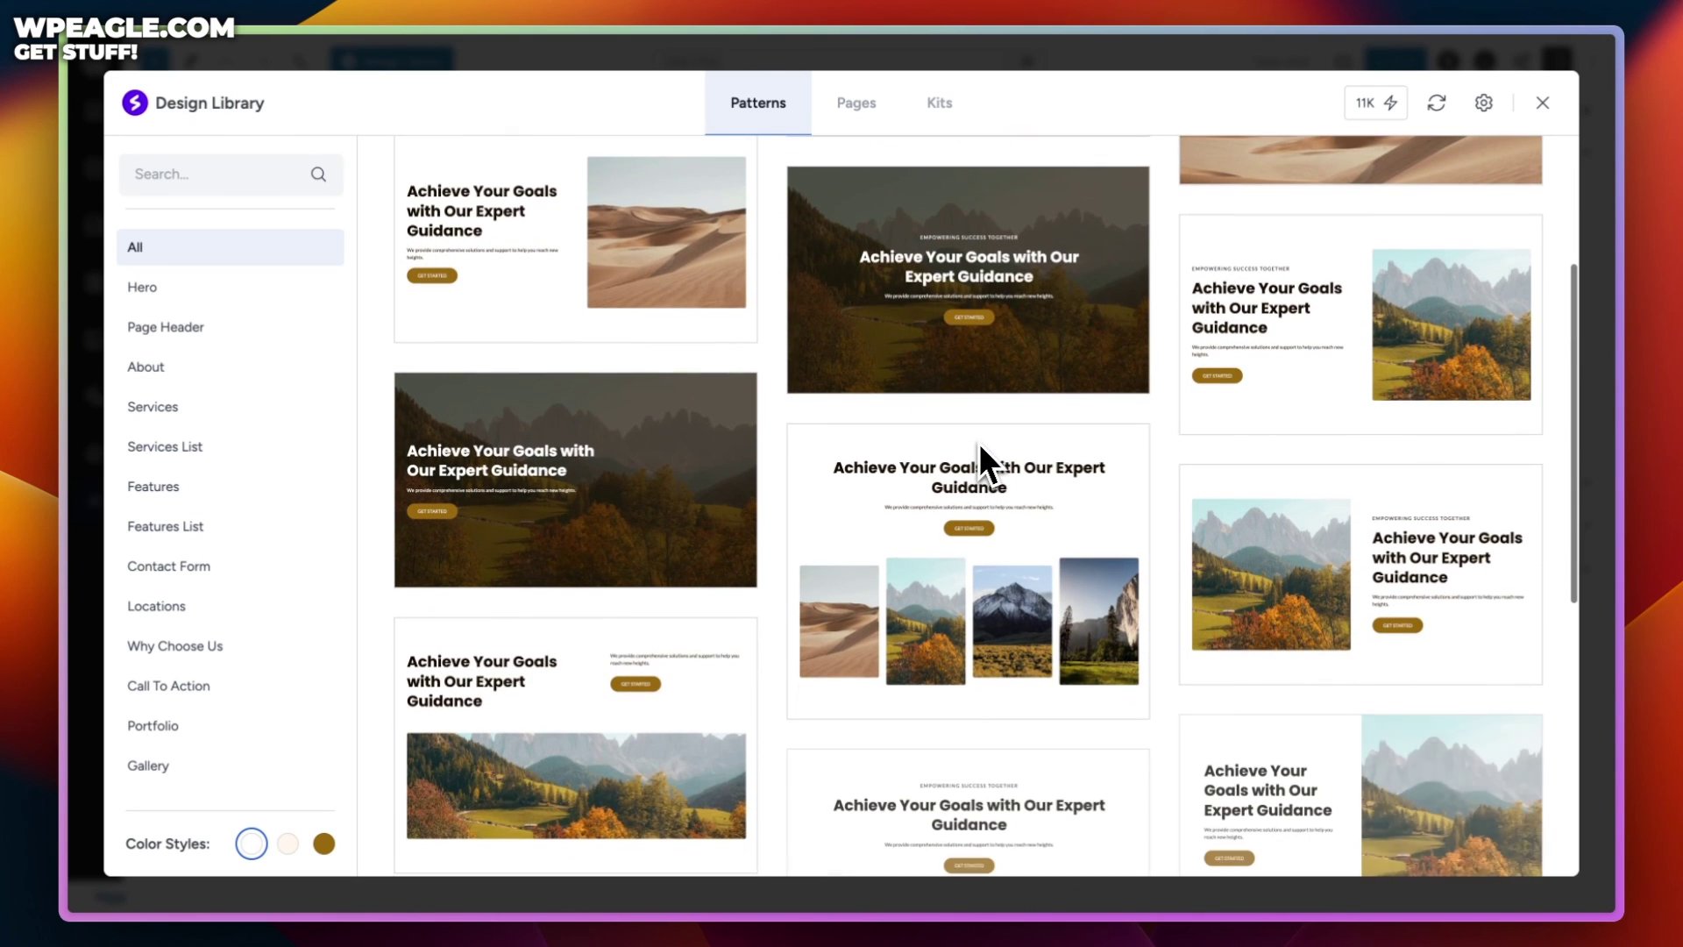
scroll(863, 241, down, 3)
scroll(864, 249, down, 10)
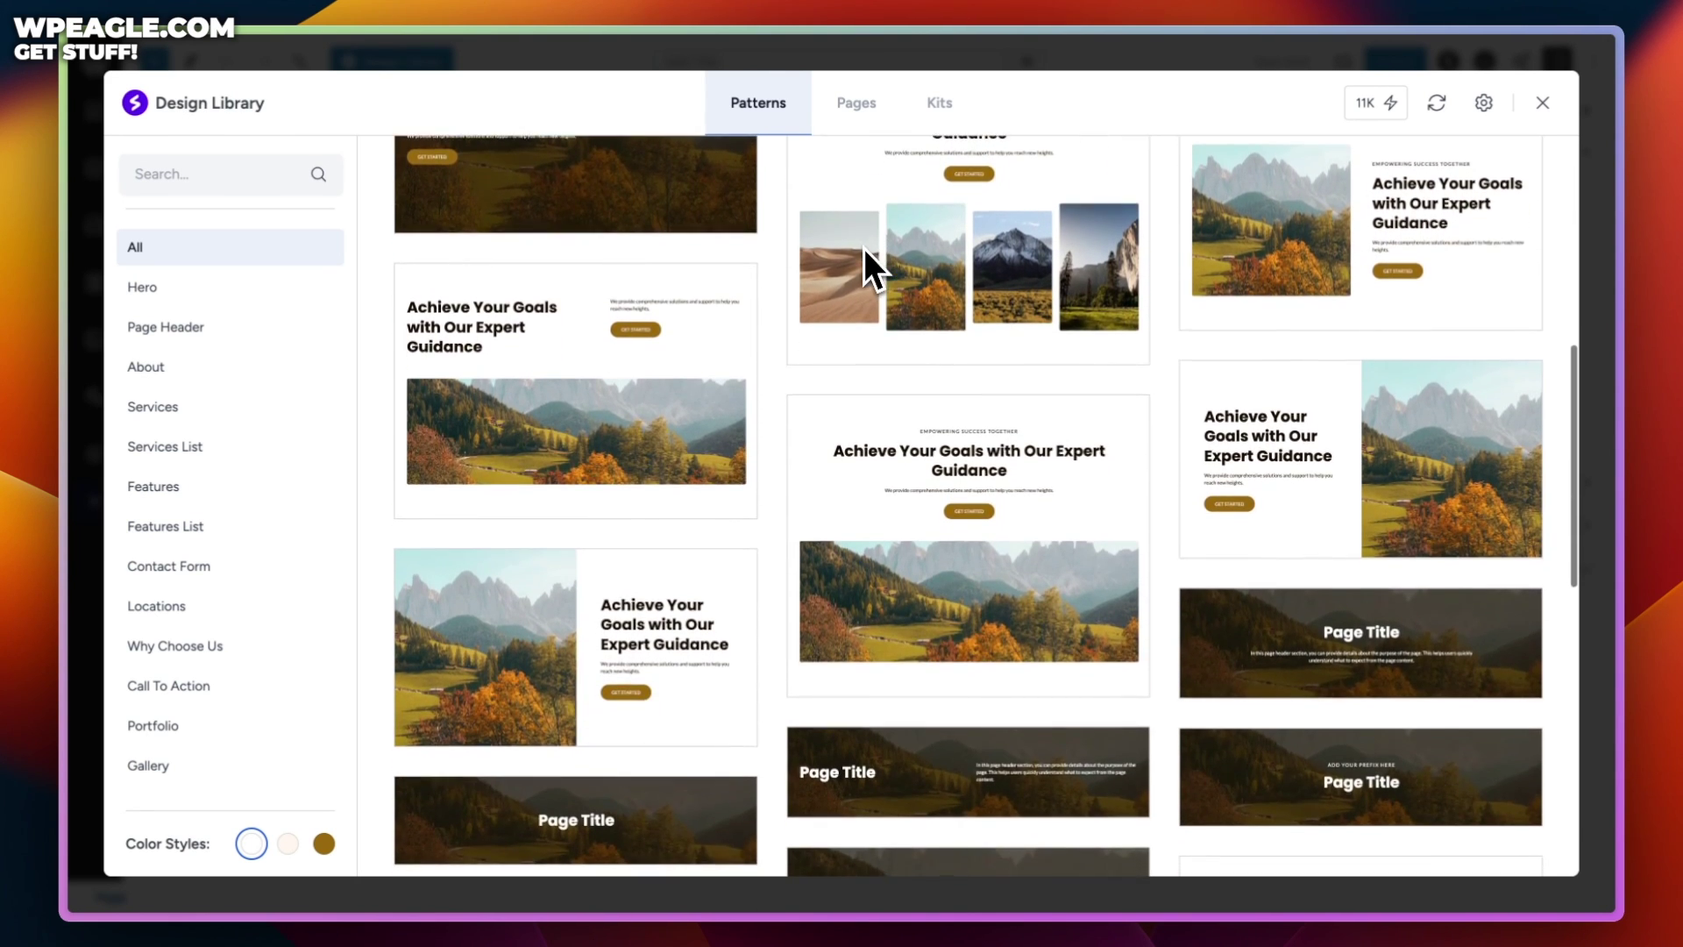
scroll(864, 248, down, 5)
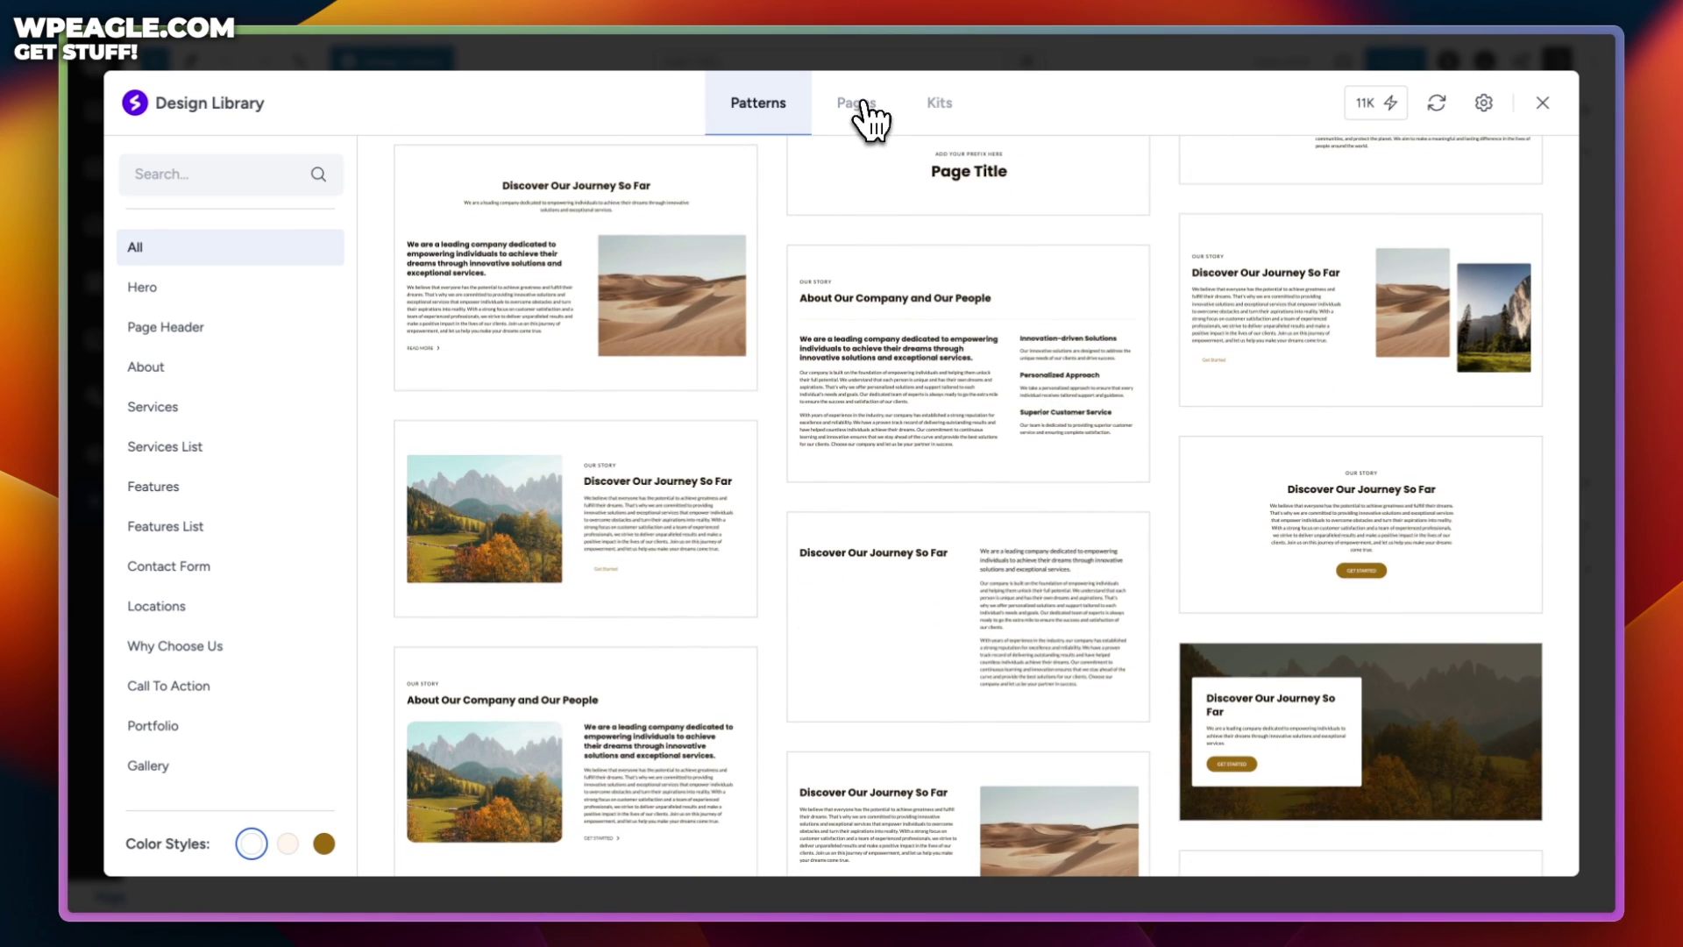
- Browse Pages templates such as Welcome to our World of Creativity and Our Inspiring Journey
click(858, 114)
scroll(911, 194, down, 1)
scroll(912, 194, down, 6)
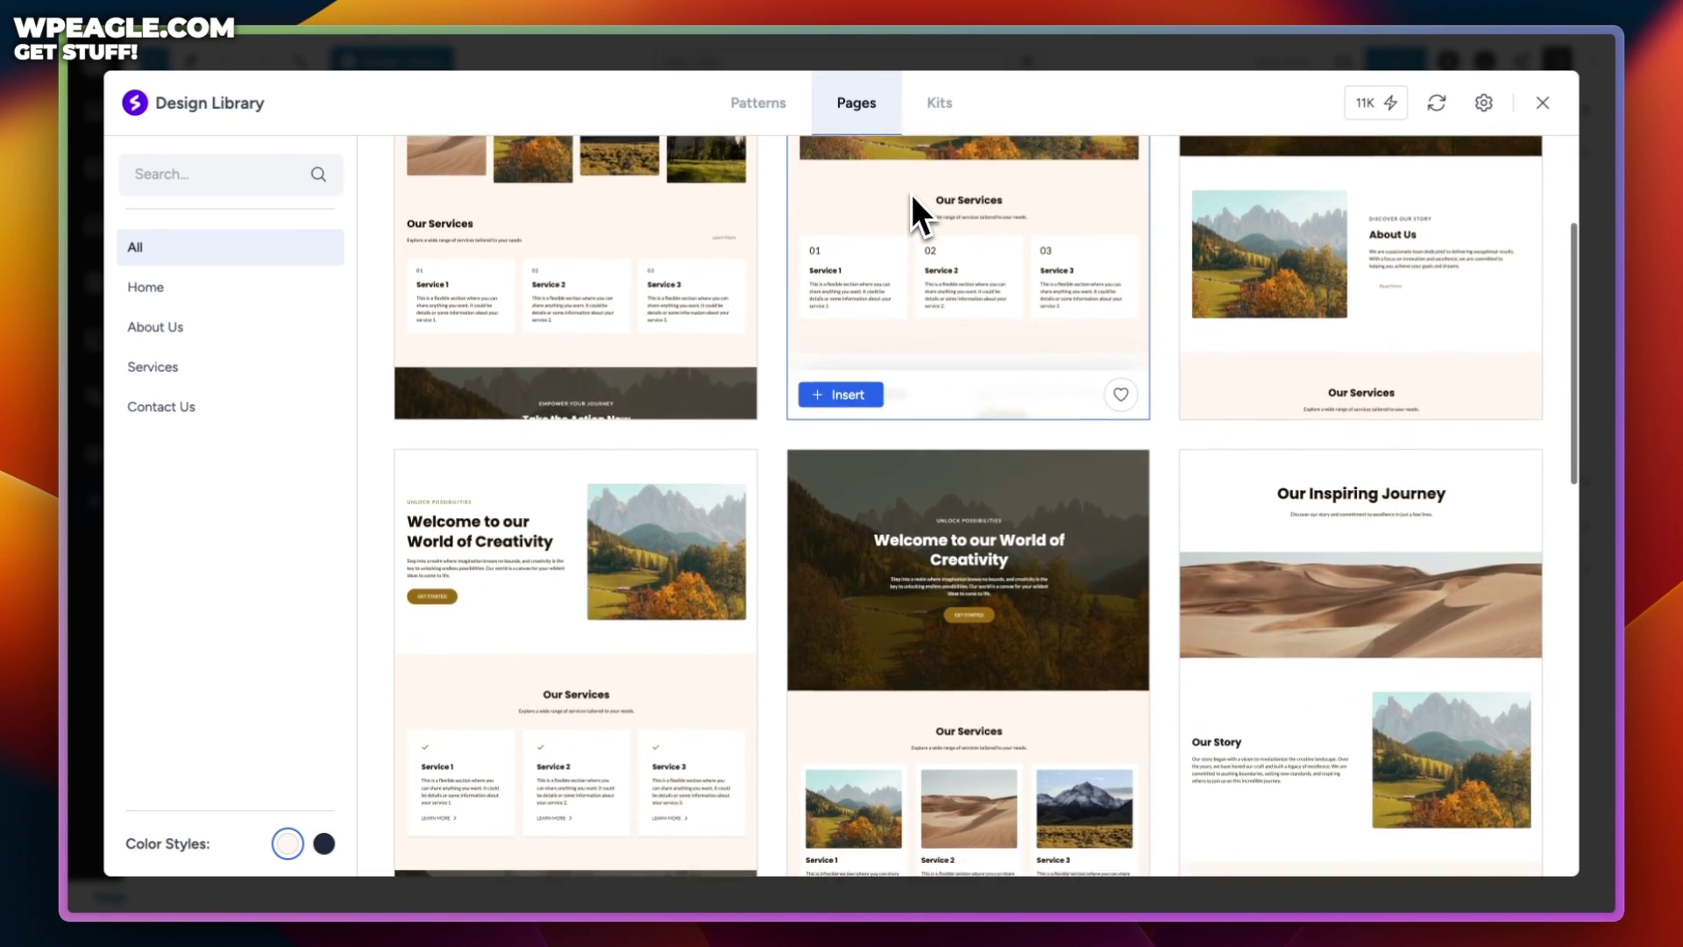
scroll(915, 207, down, 4)
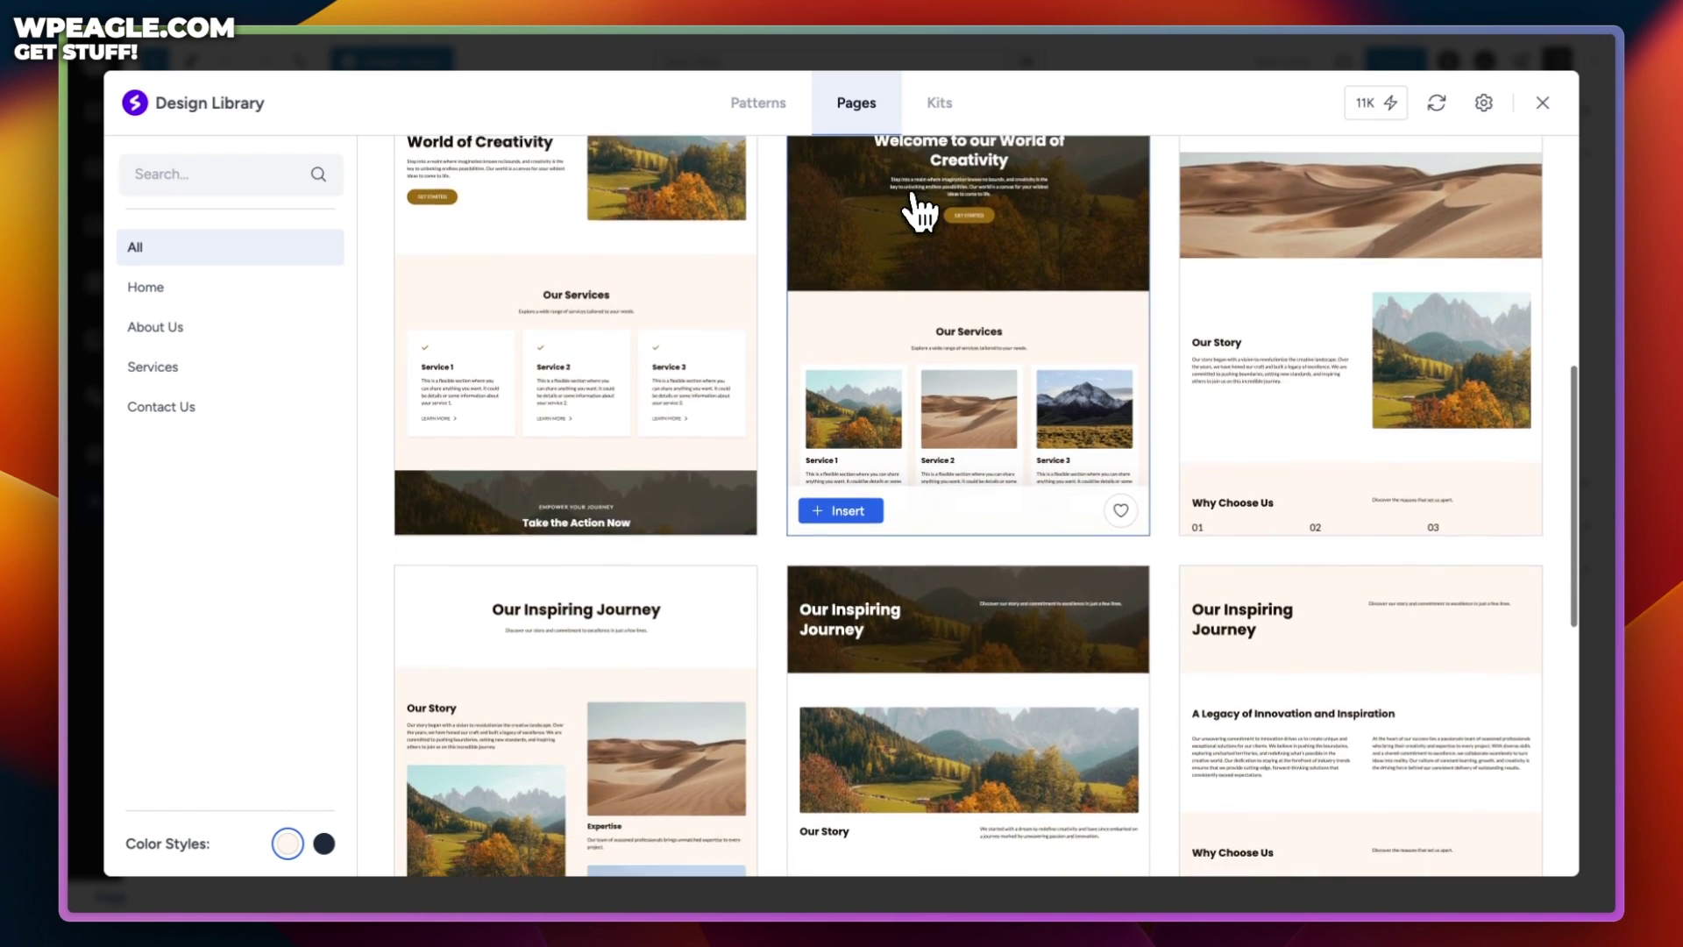
- Open the Day Care Services template kit from Kits and preview its Admission page
click(939, 123)
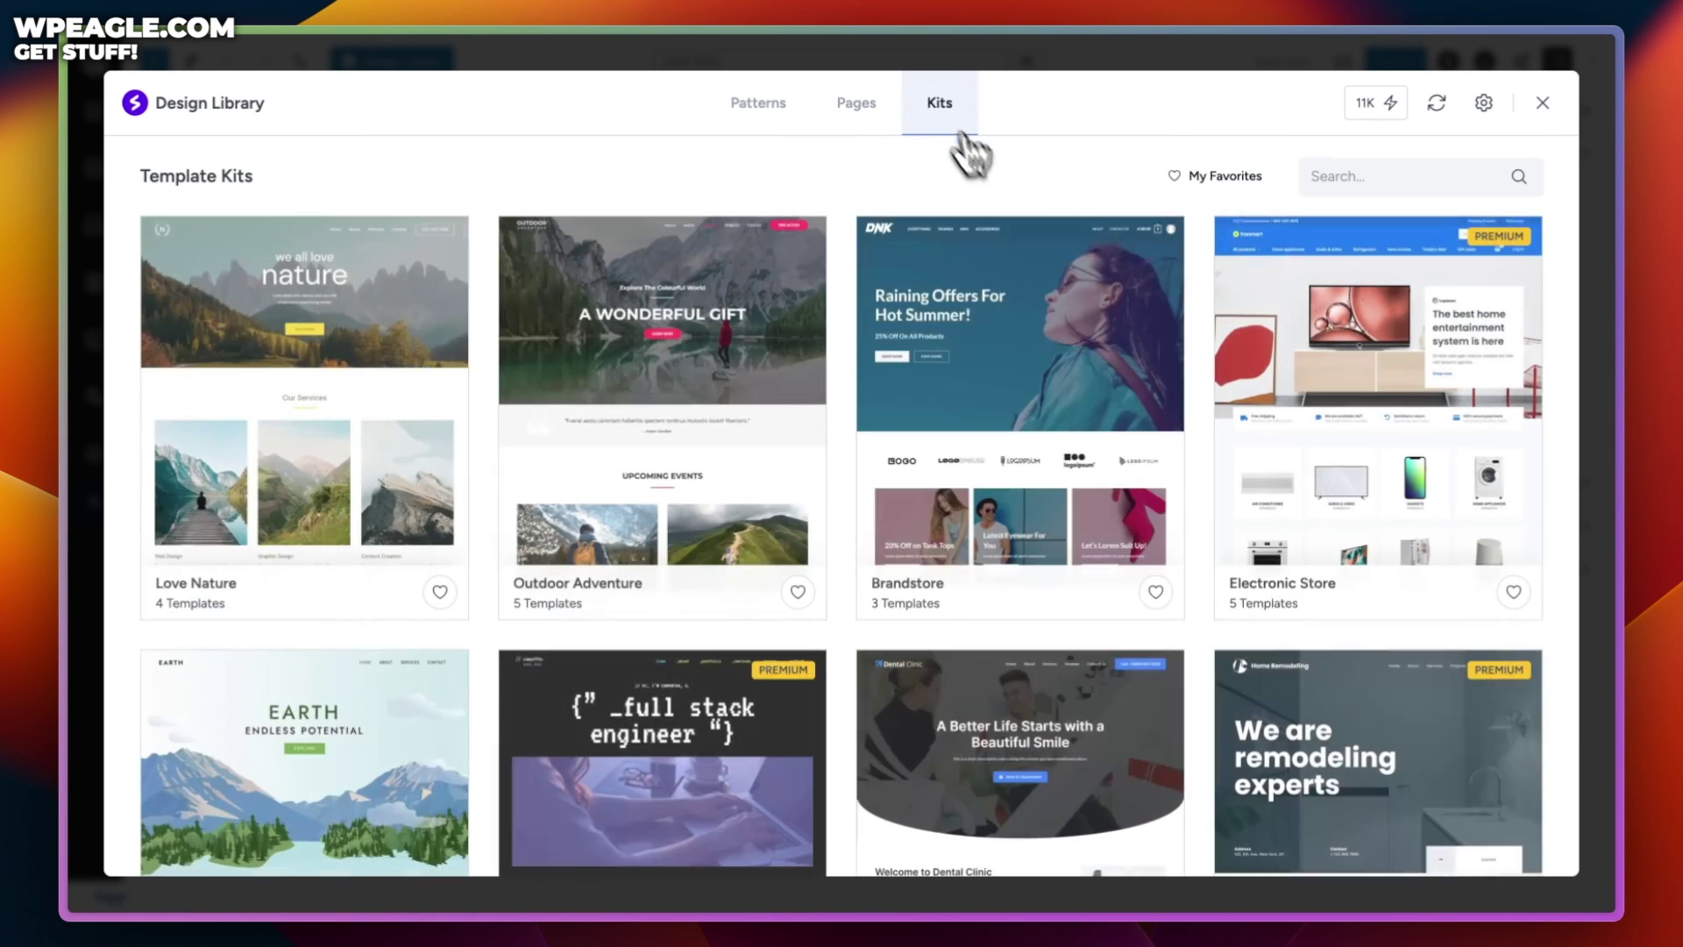
scroll(1127, 316, down, 4)
scroll(1137, 324, down, 6)
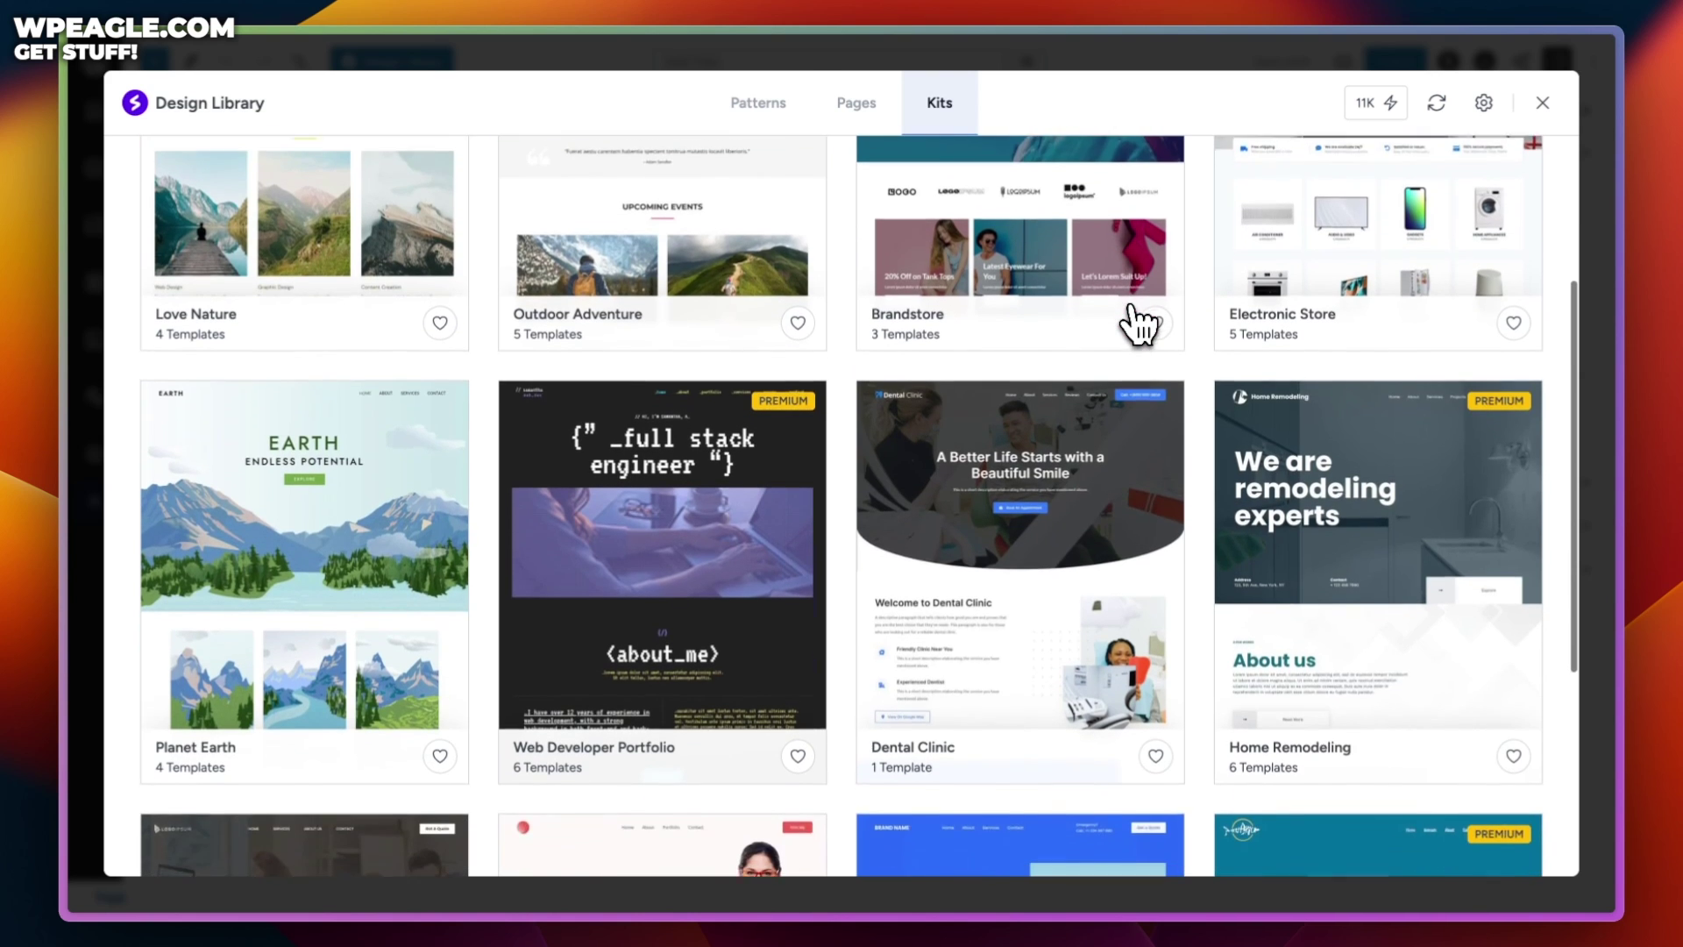
scroll(1137, 324, down, 4)
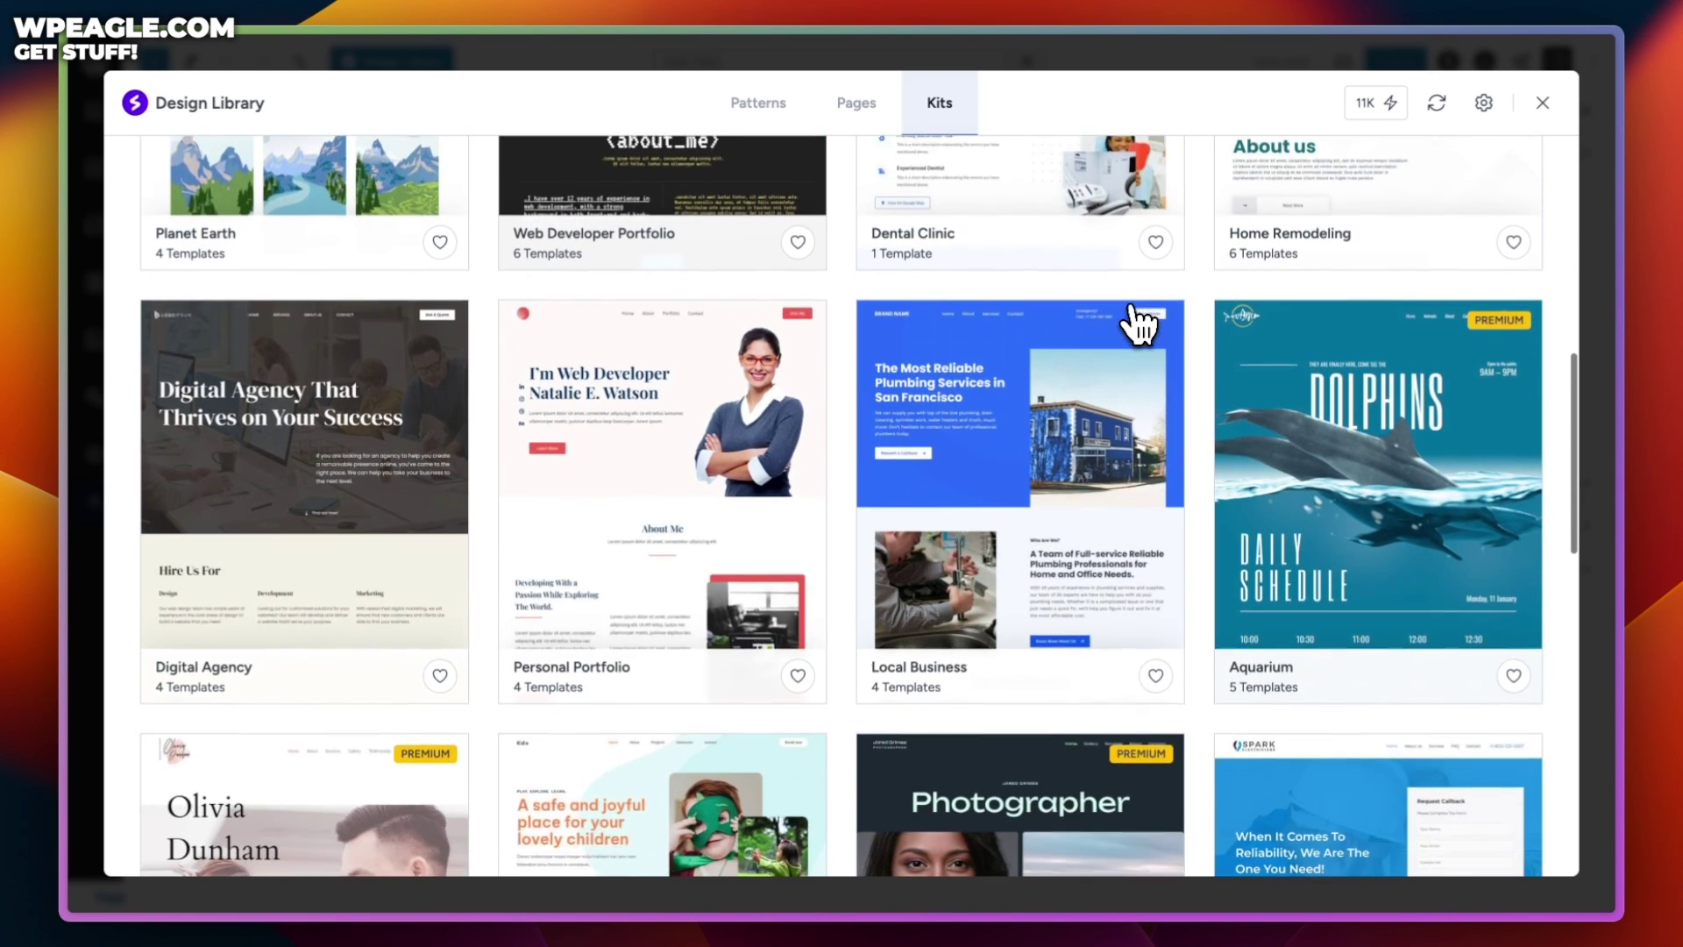
scroll(1138, 324, down, 1)
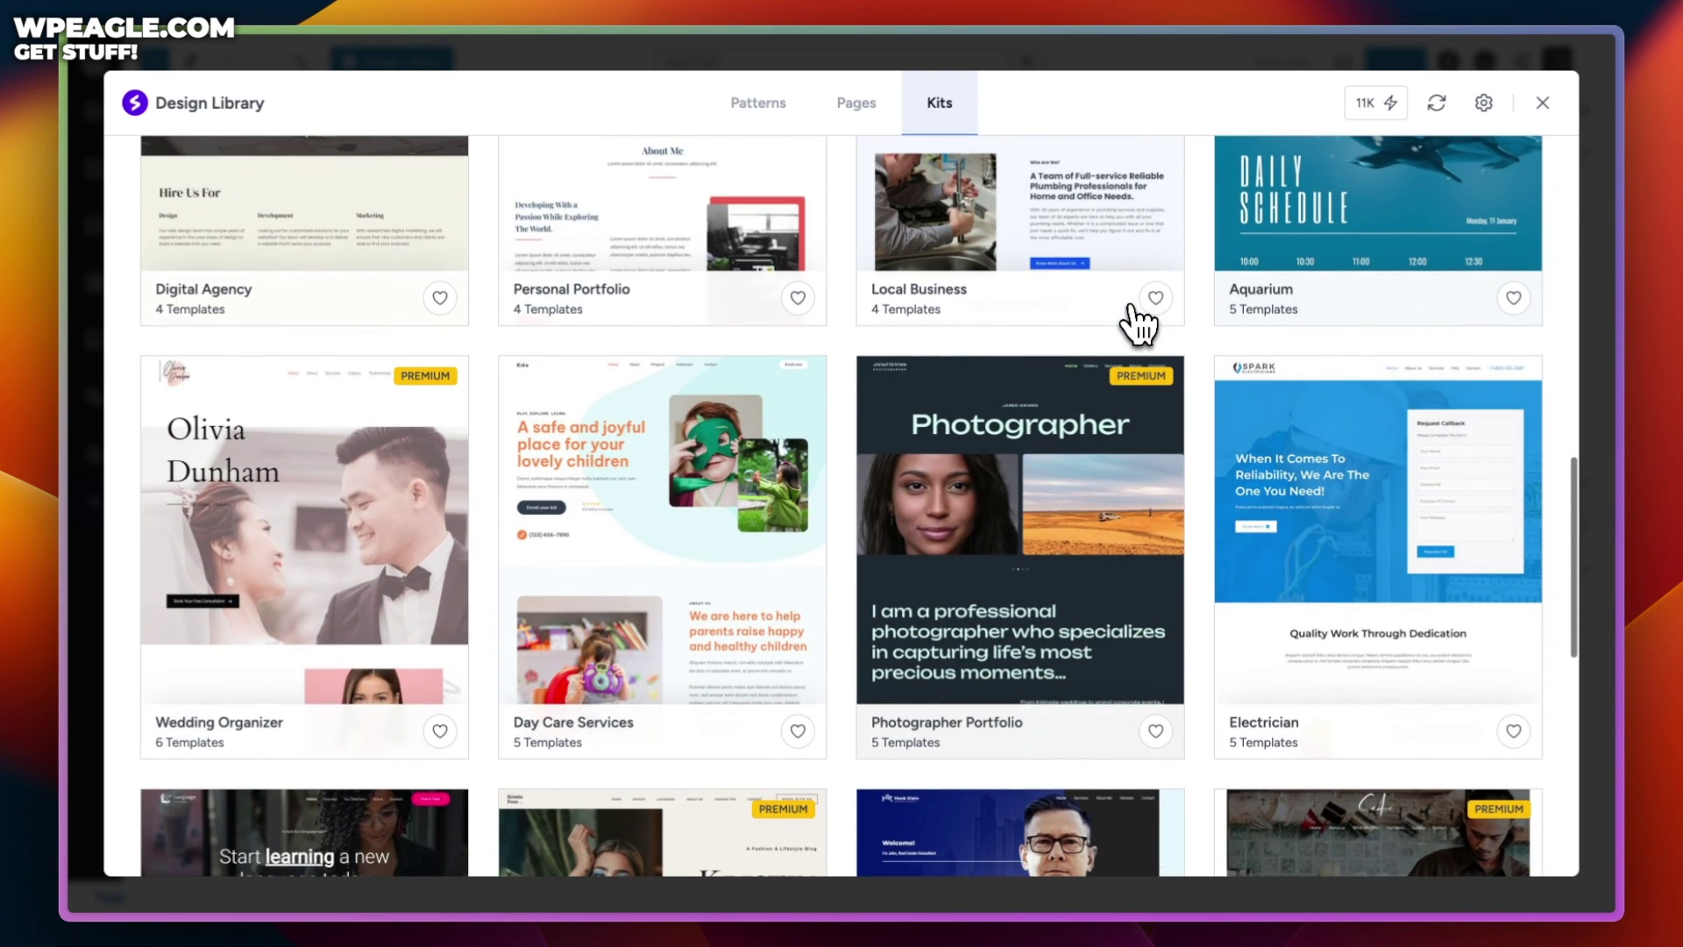
click(761, 491)
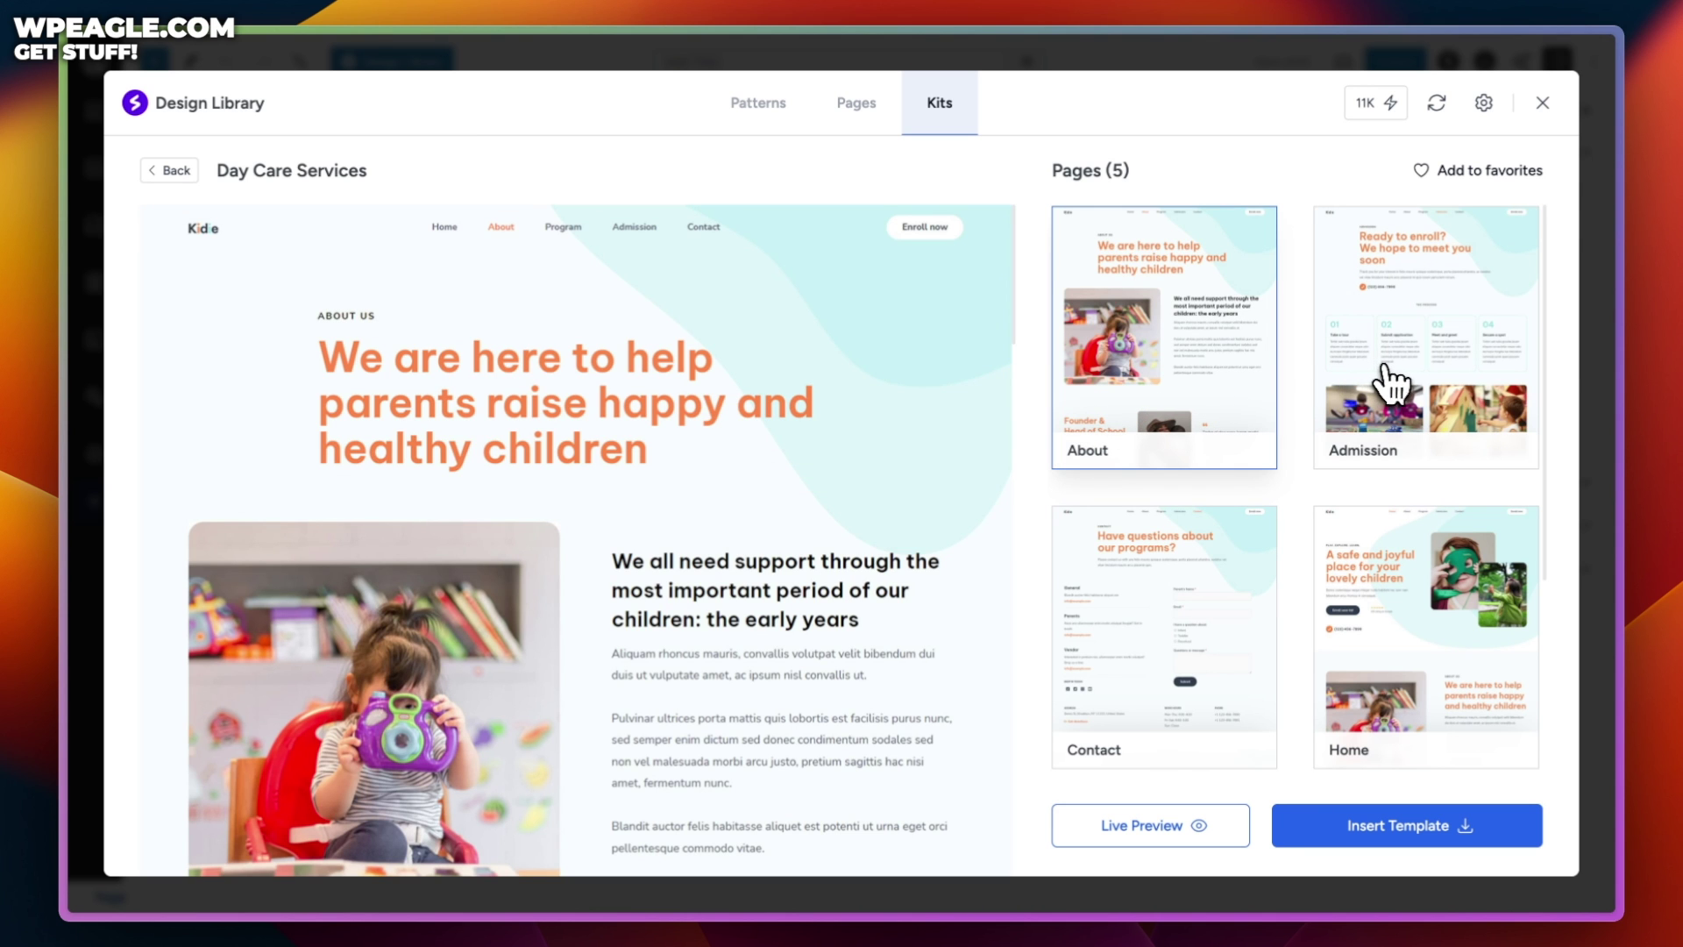
click(1394, 383)
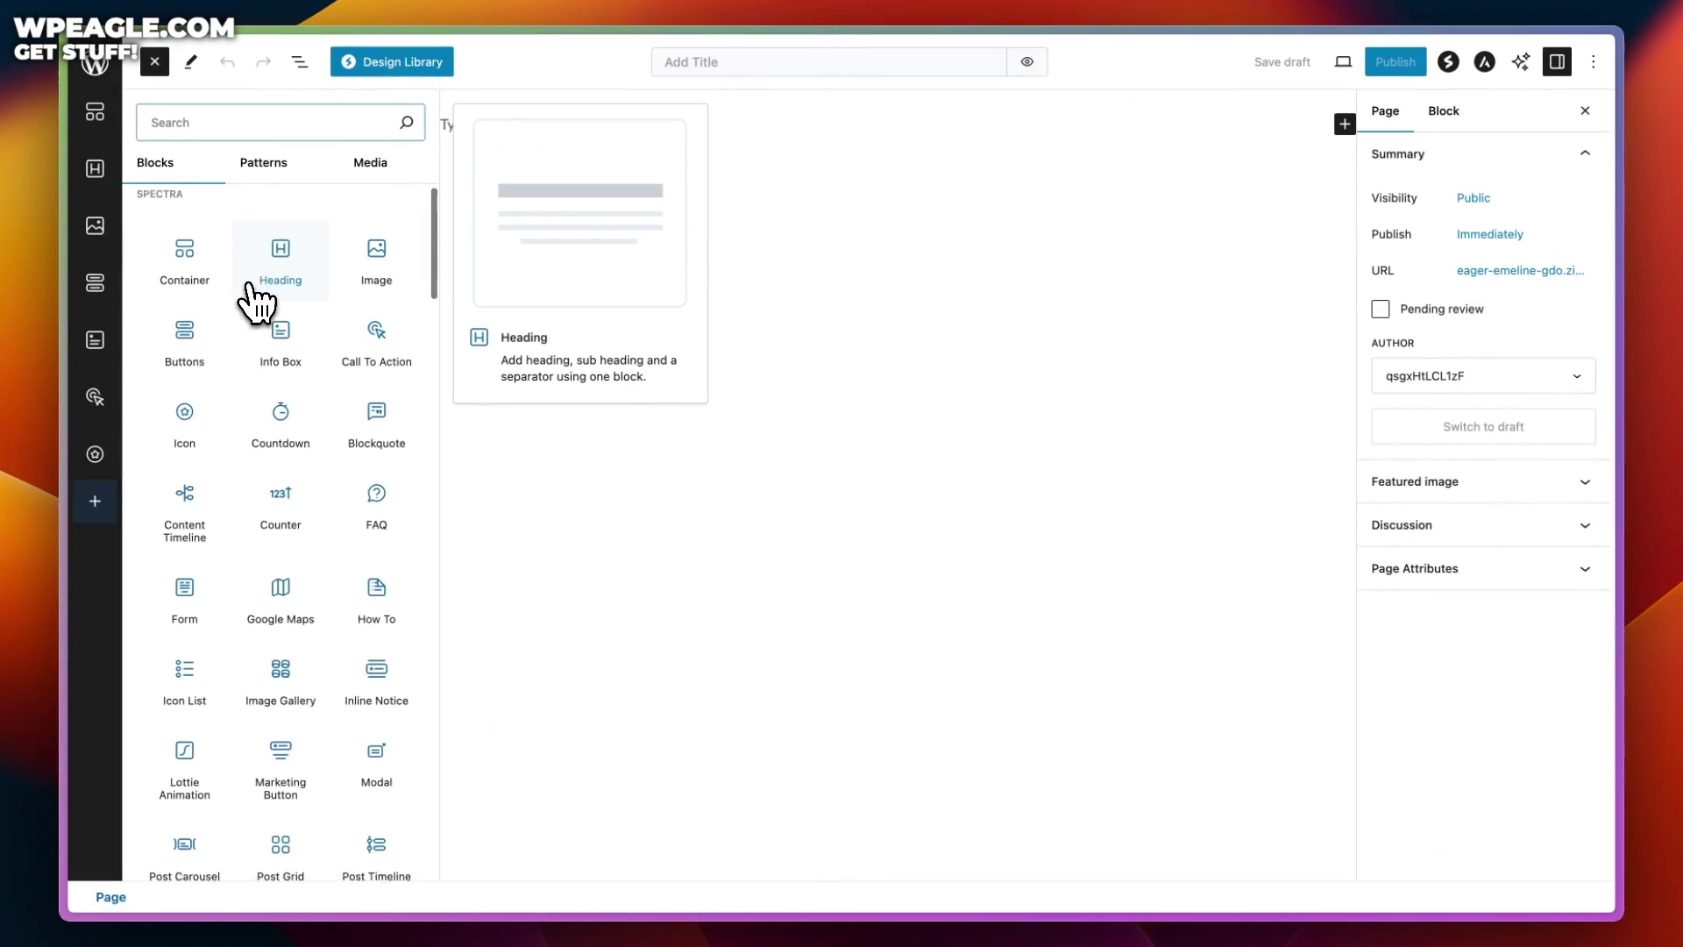
scroll(256, 302, down, 3)
scroll(254, 303, down, 5)
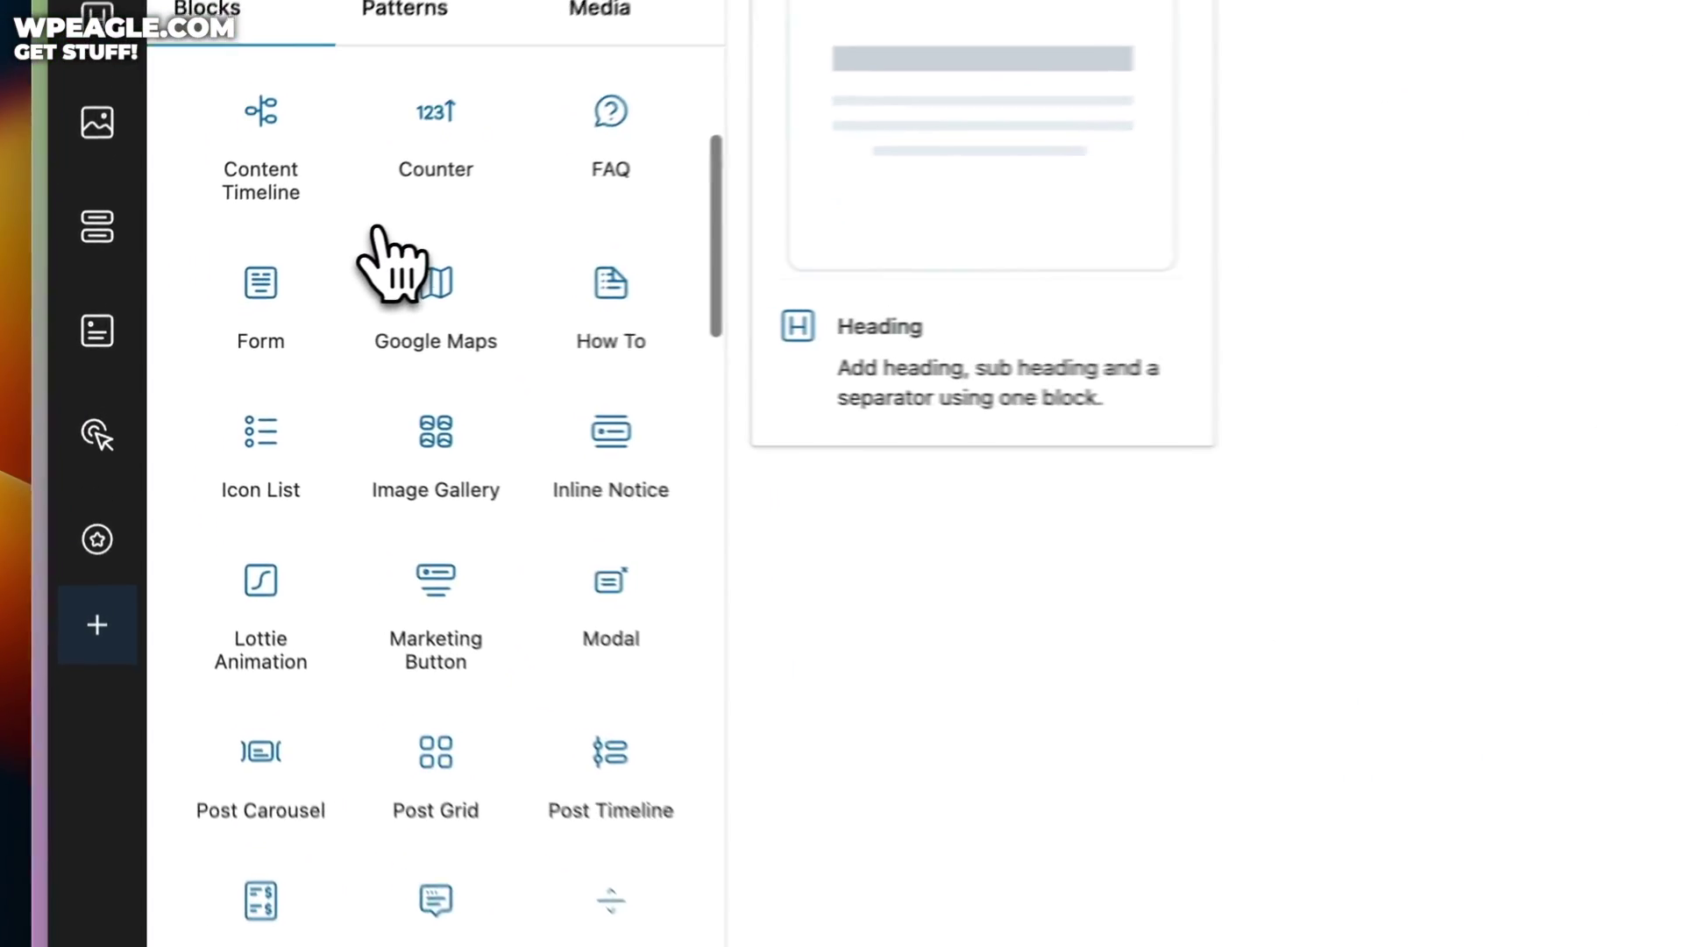
scroll(405, 216, down, 3)
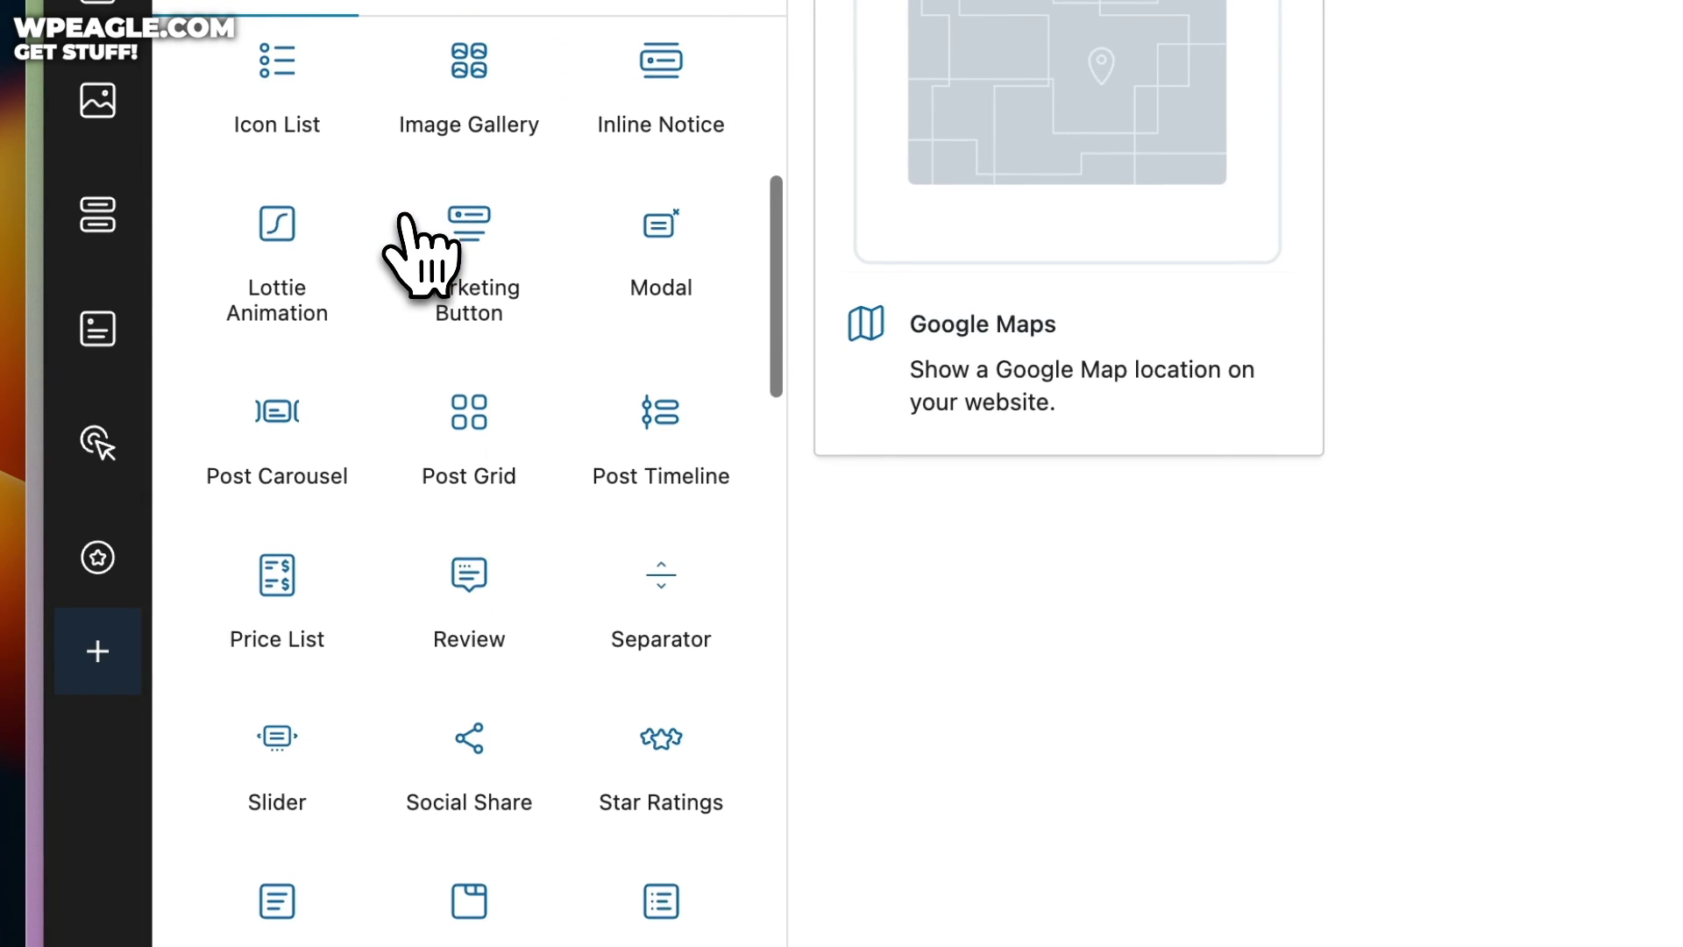
scroll(429, 473, up, 5)
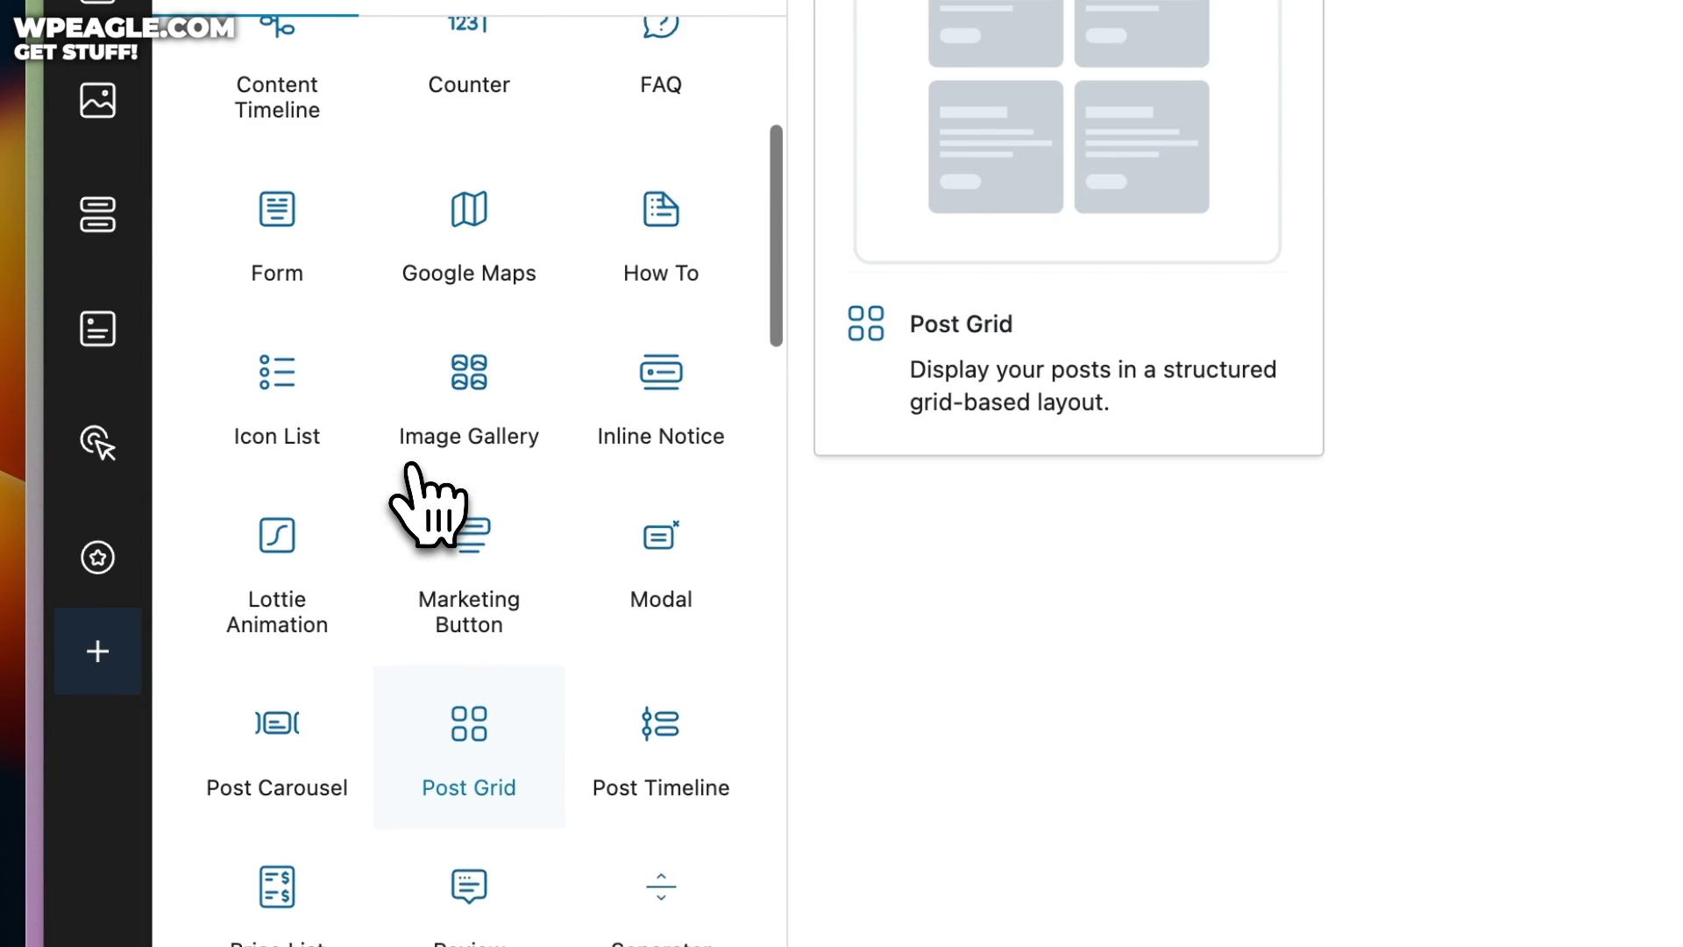
- Add a Post Carousel block showing three post cards with Read More buttons
click(214, 635)
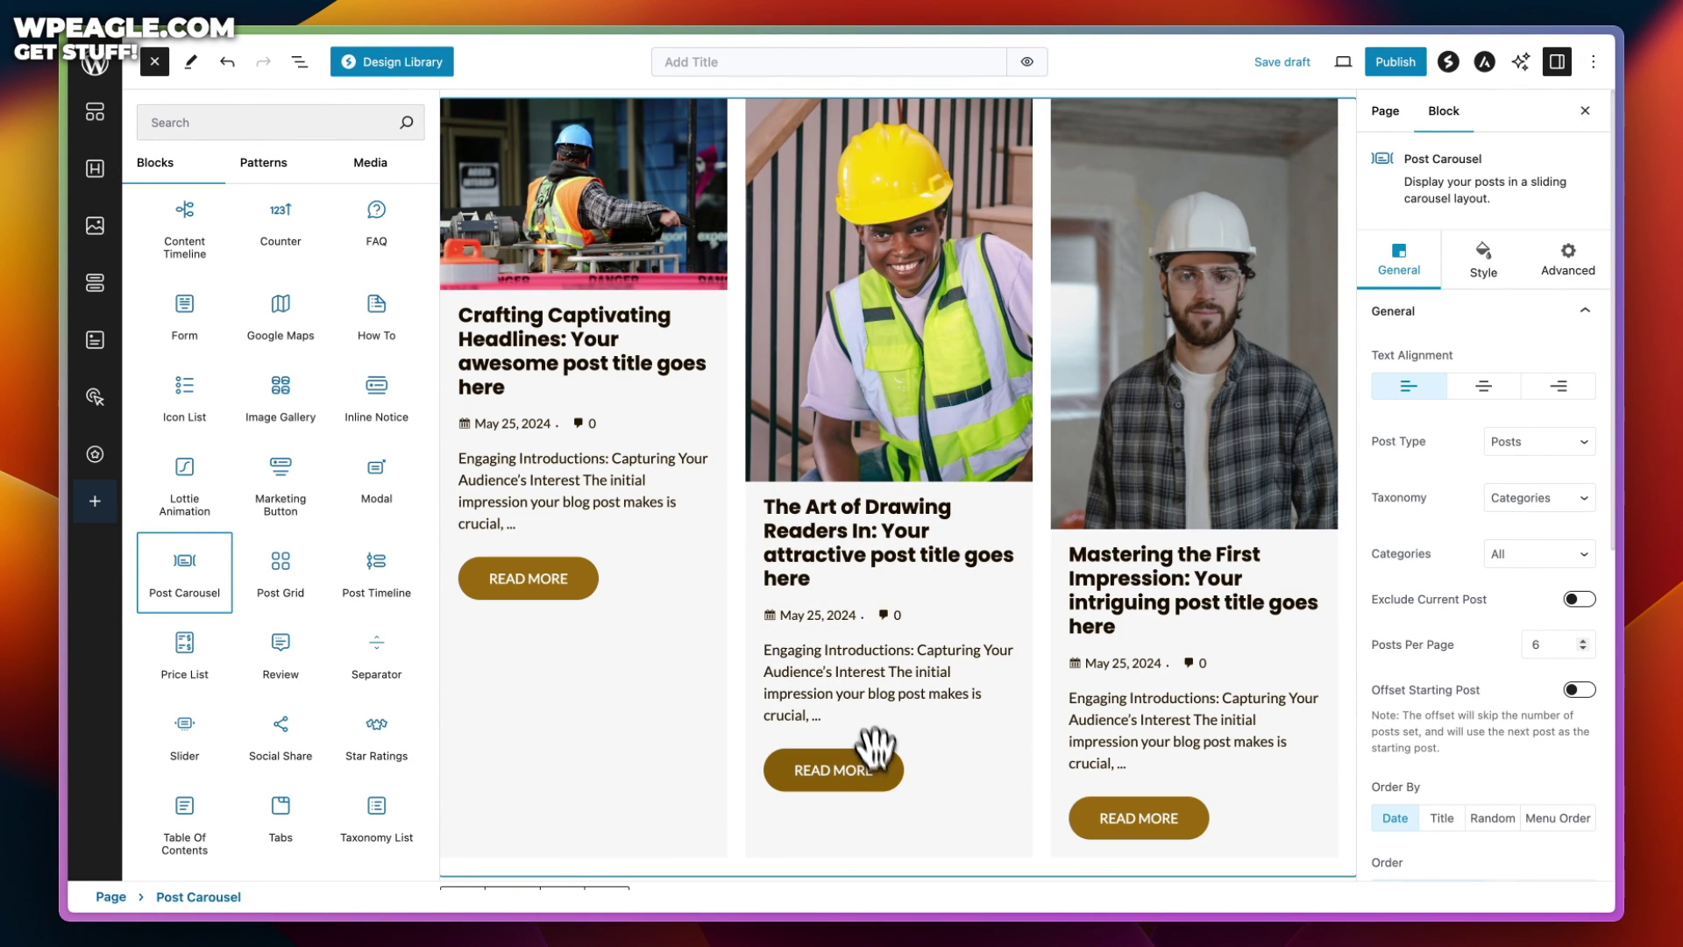
click(894, 886)
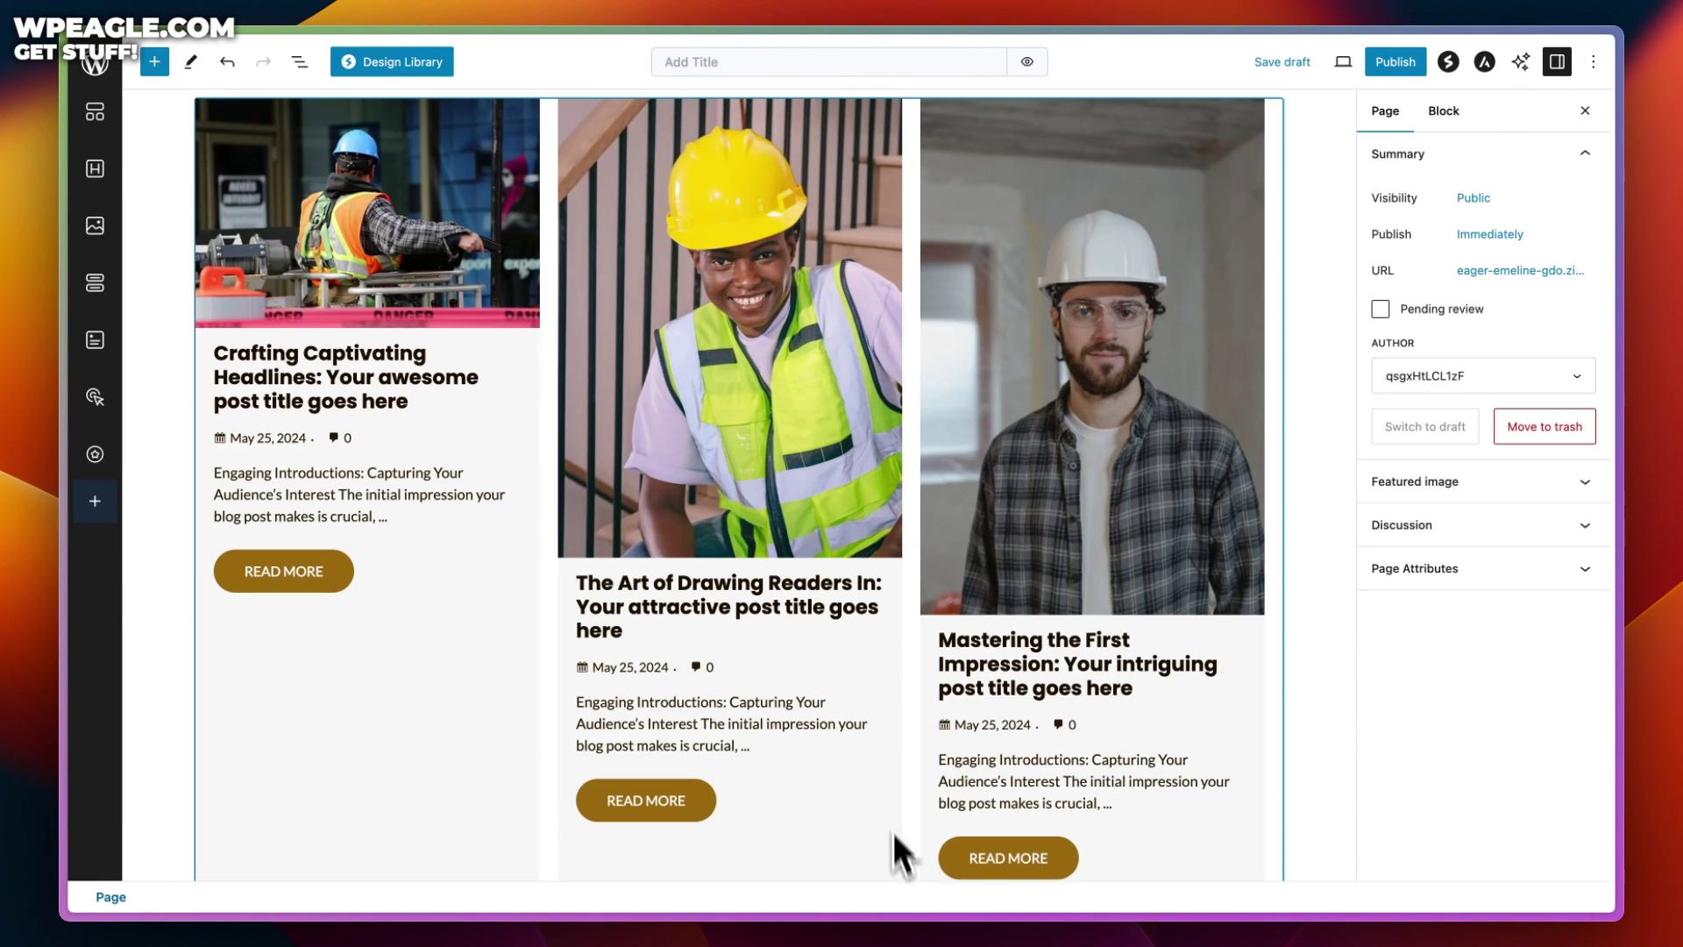
scroll(838, 729, down, 4)
- Reopen the full block library from the appender at the end of the page
click(1272, 613)
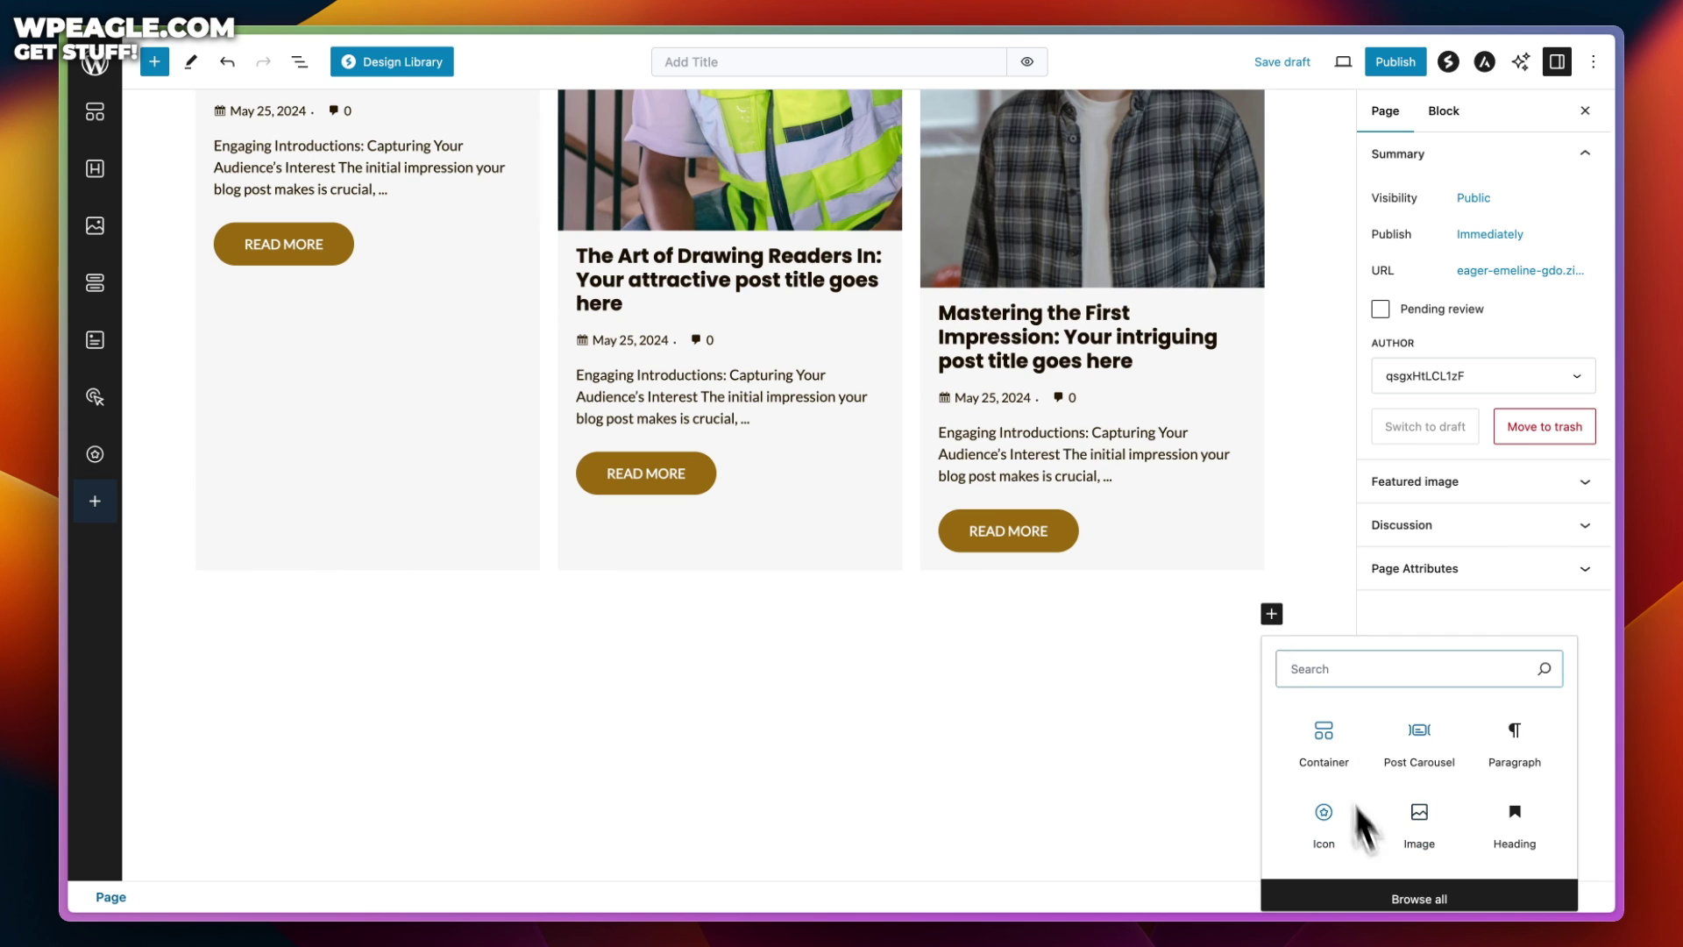
click(1399, 899)
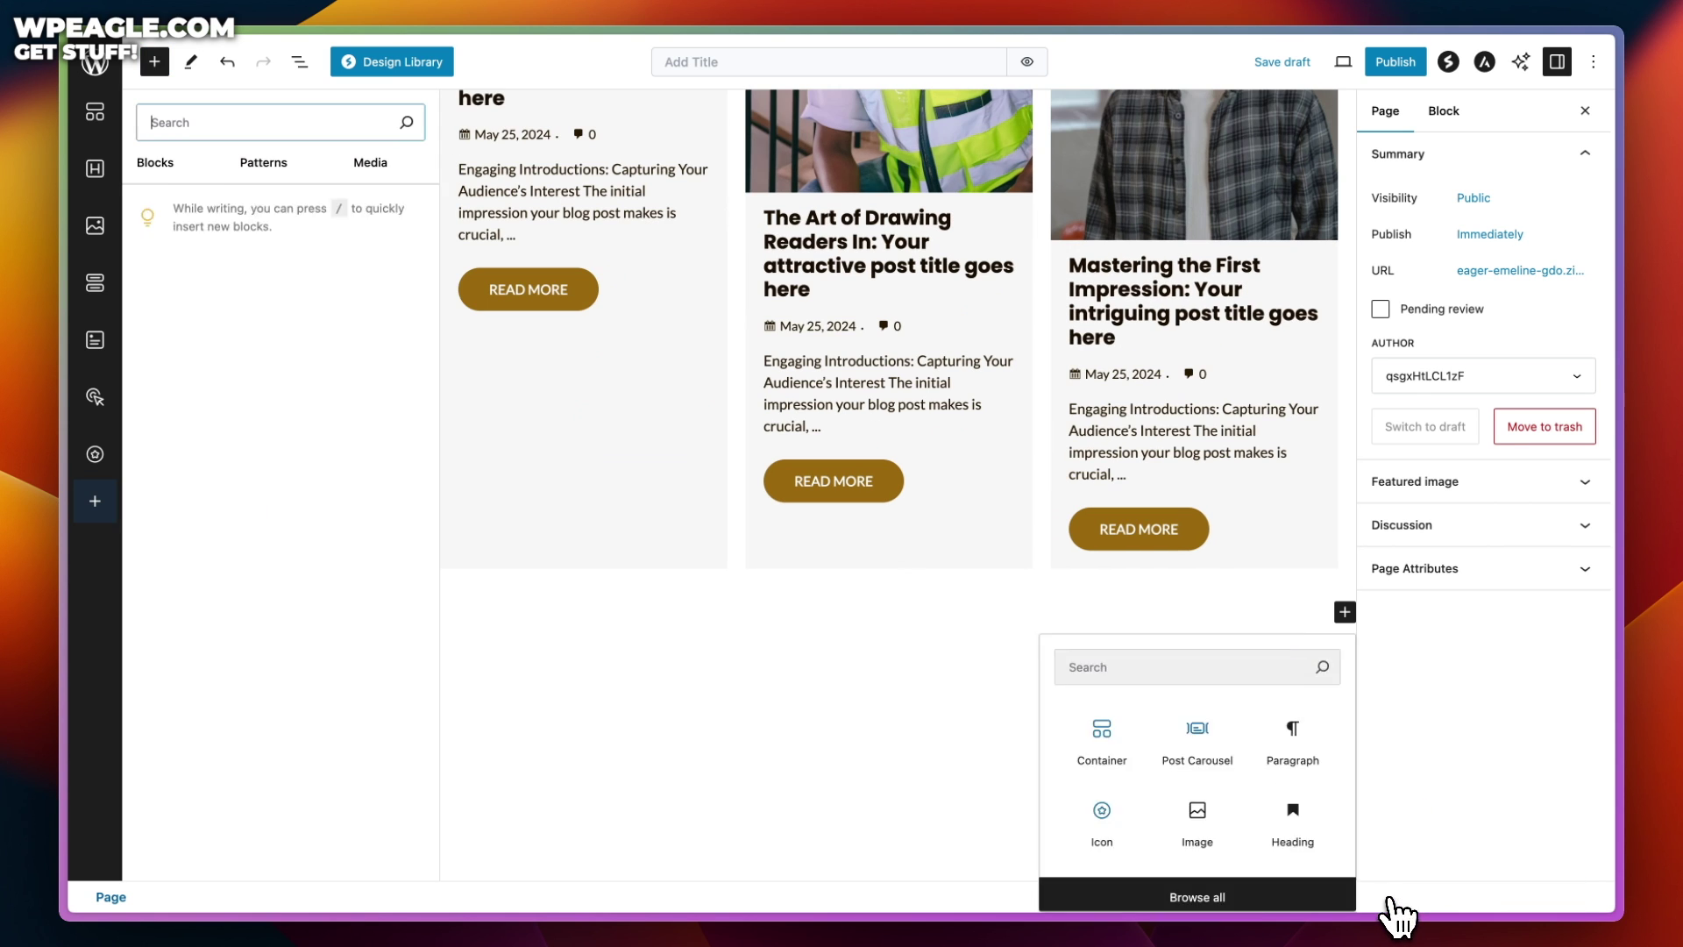
scroll(412, 407, down, 5)
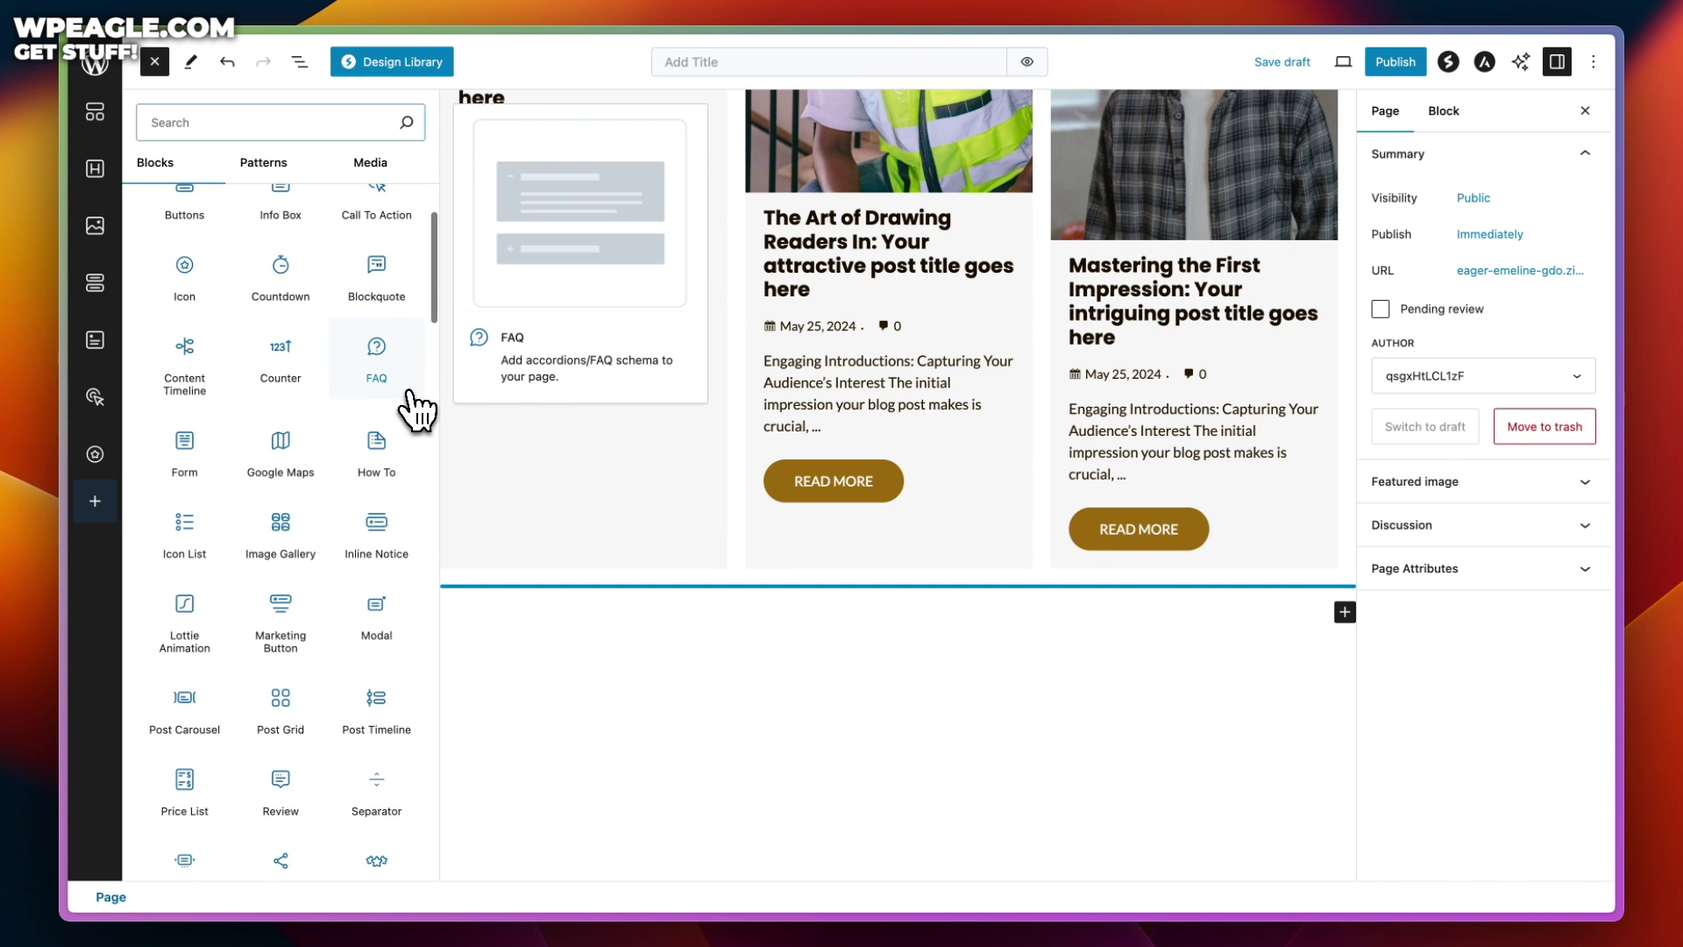
- Insert a Star Ratings block at the page end, then an FAQ accordion beneath it
click(366, 552)
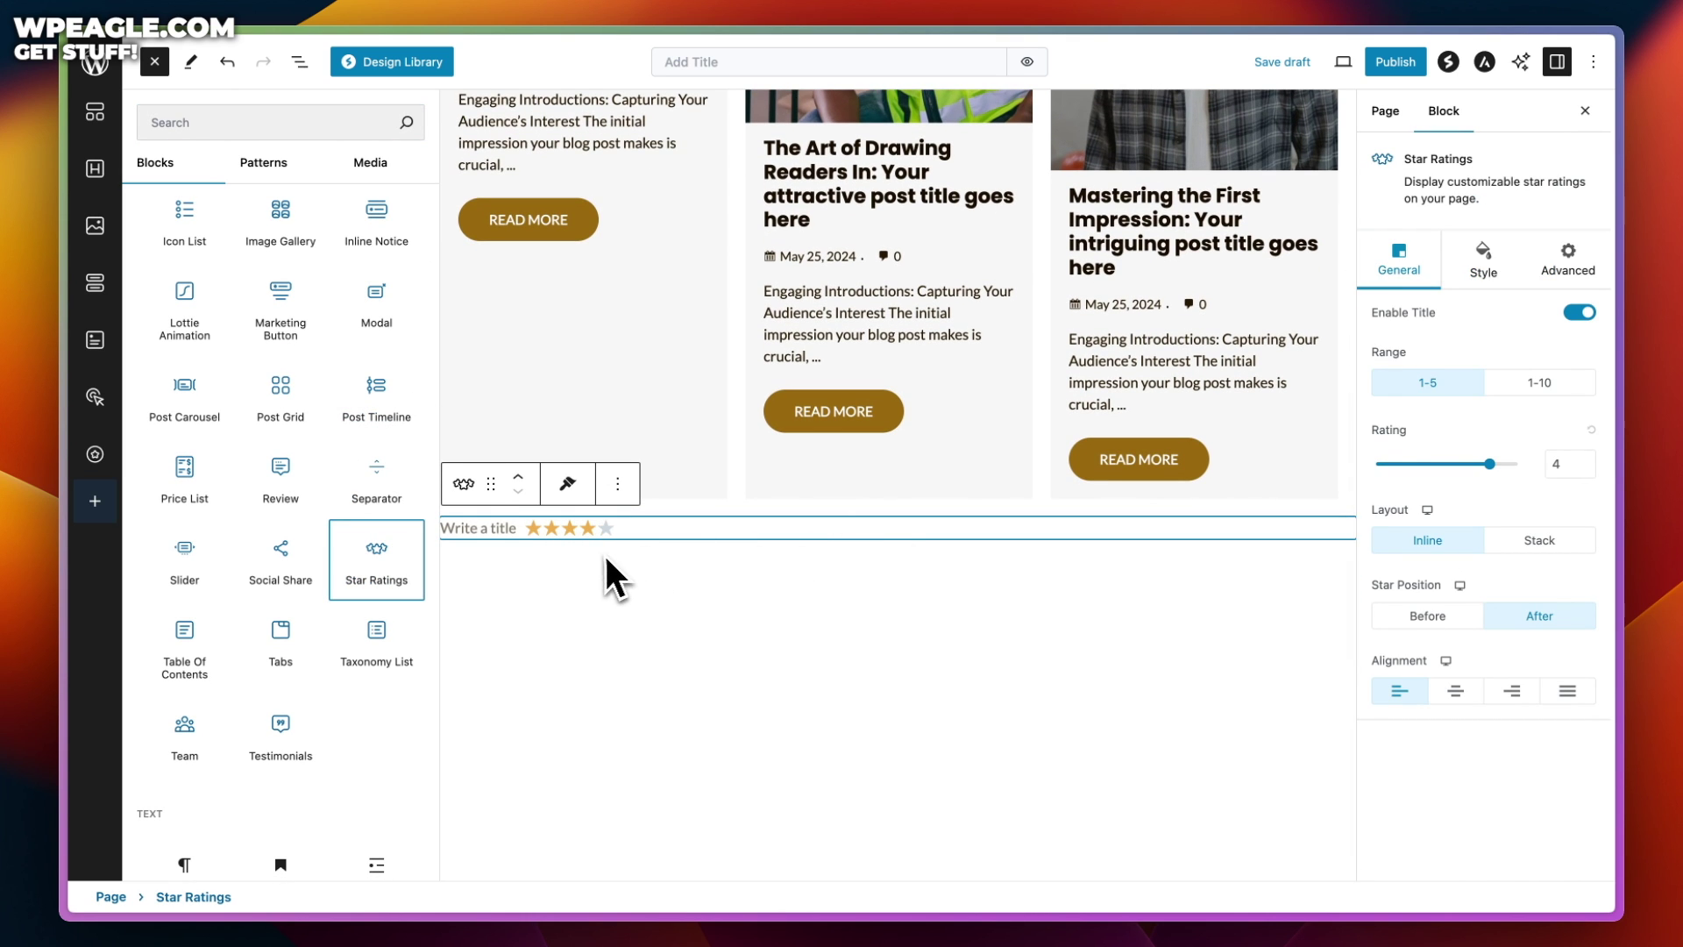
click(922, 605)
click(1271, 590)
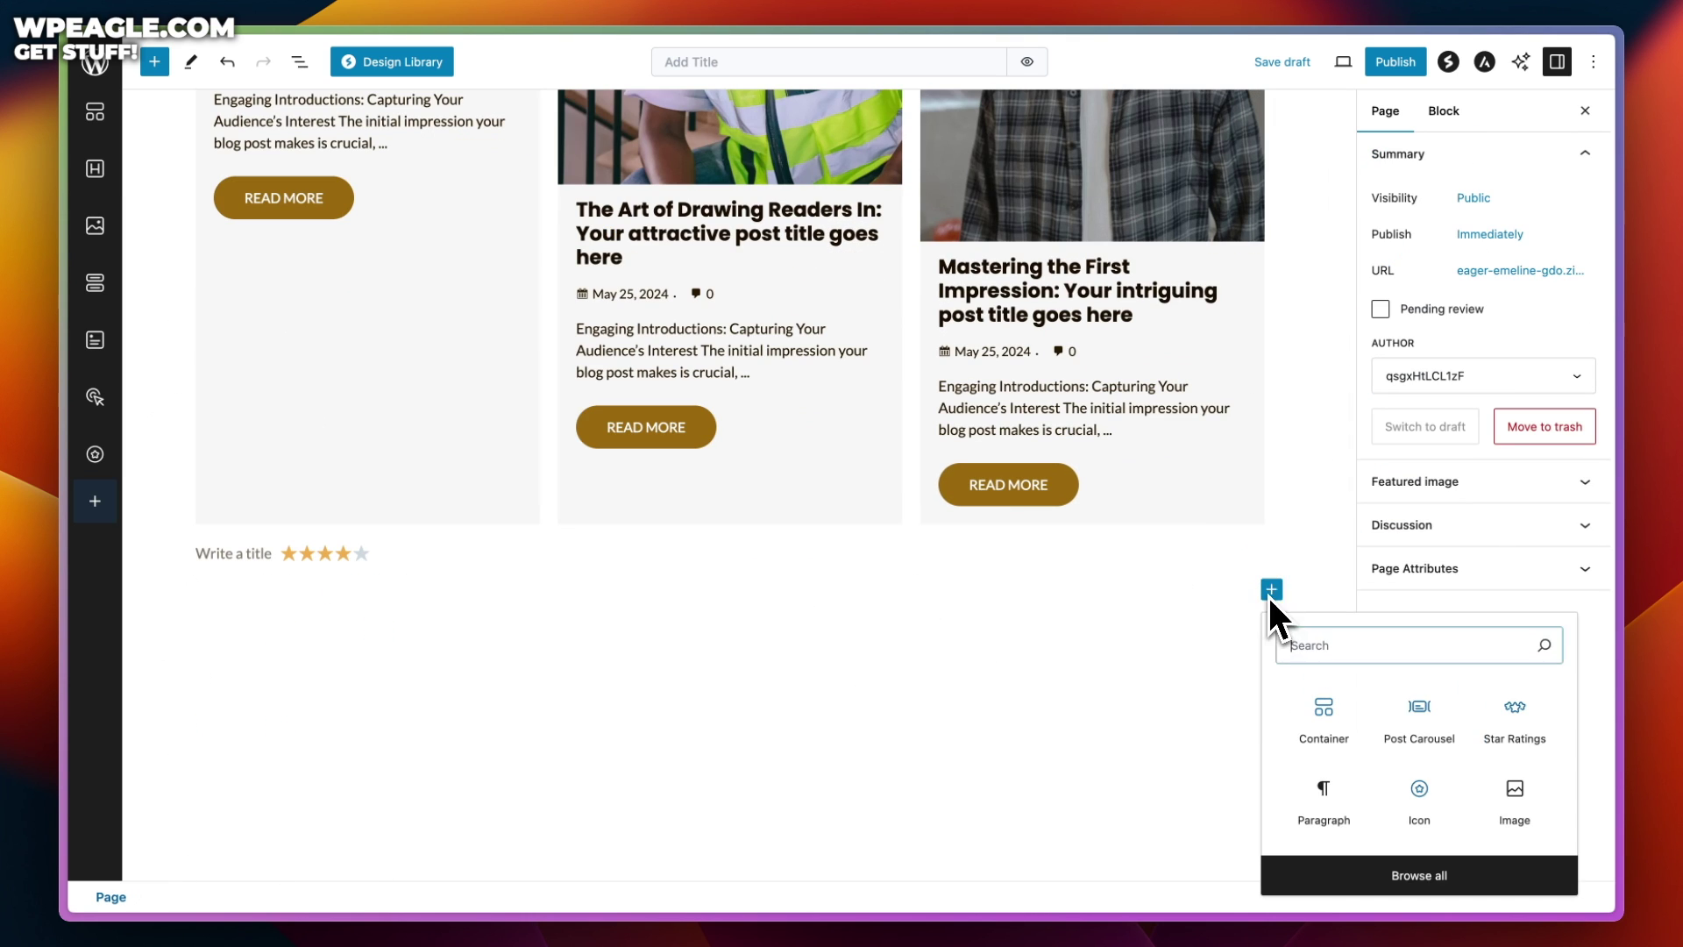
click(1369, 880)
scroll(387, 489, down, 4)
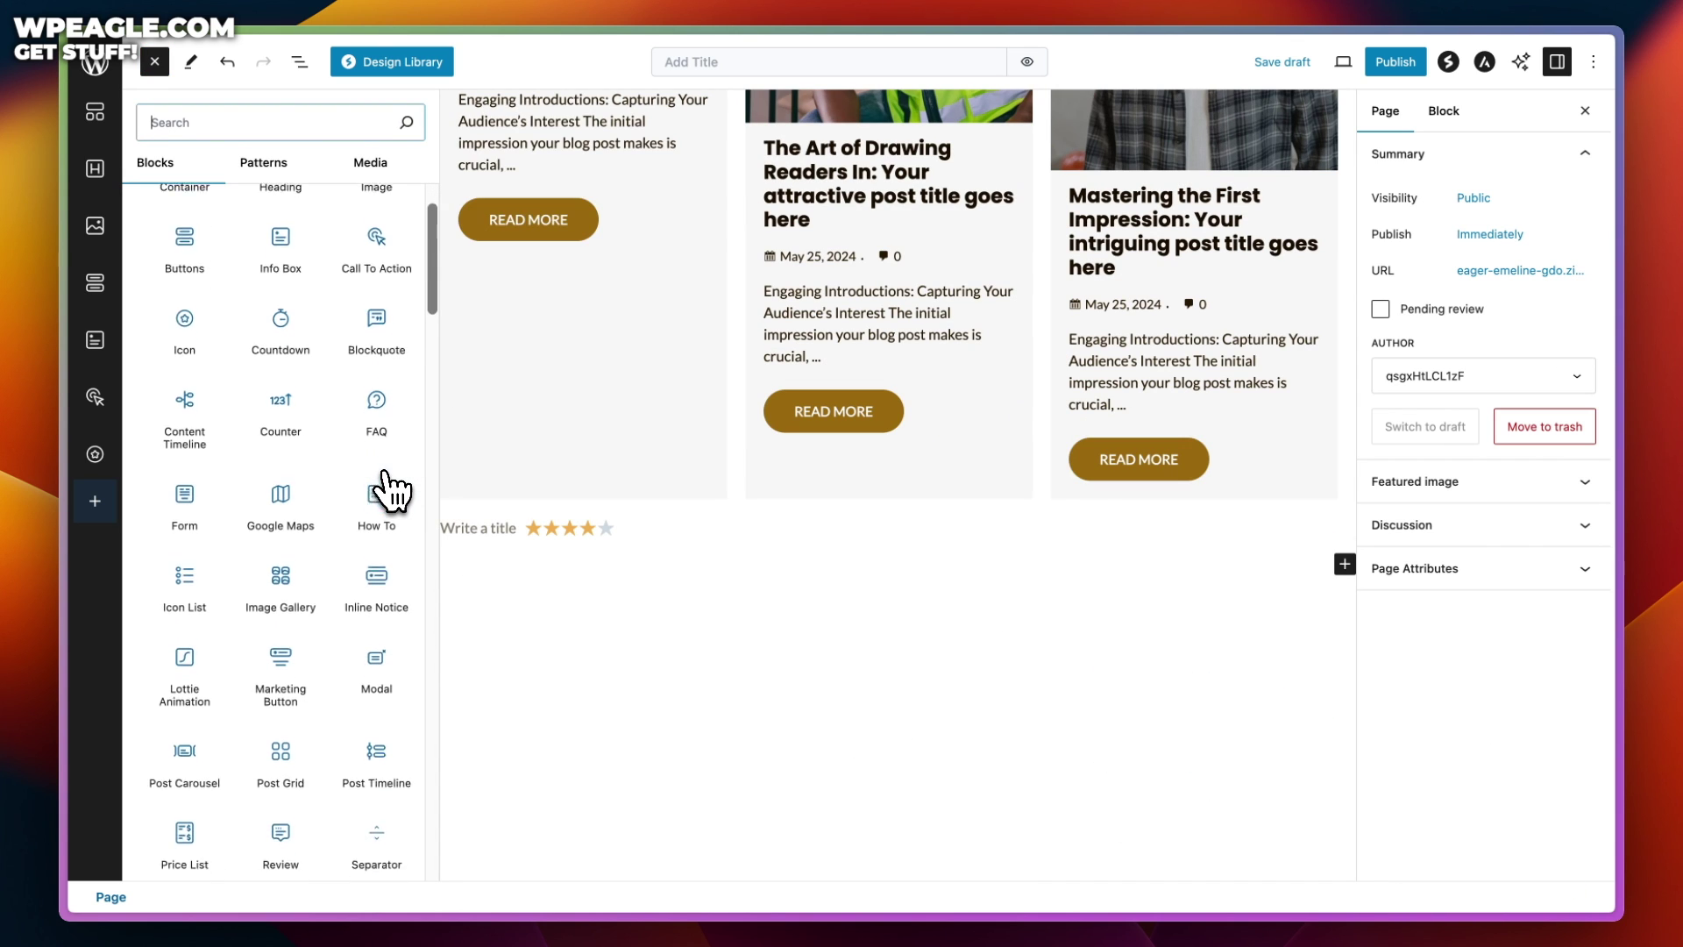
scroll(388, 488, down, 5)
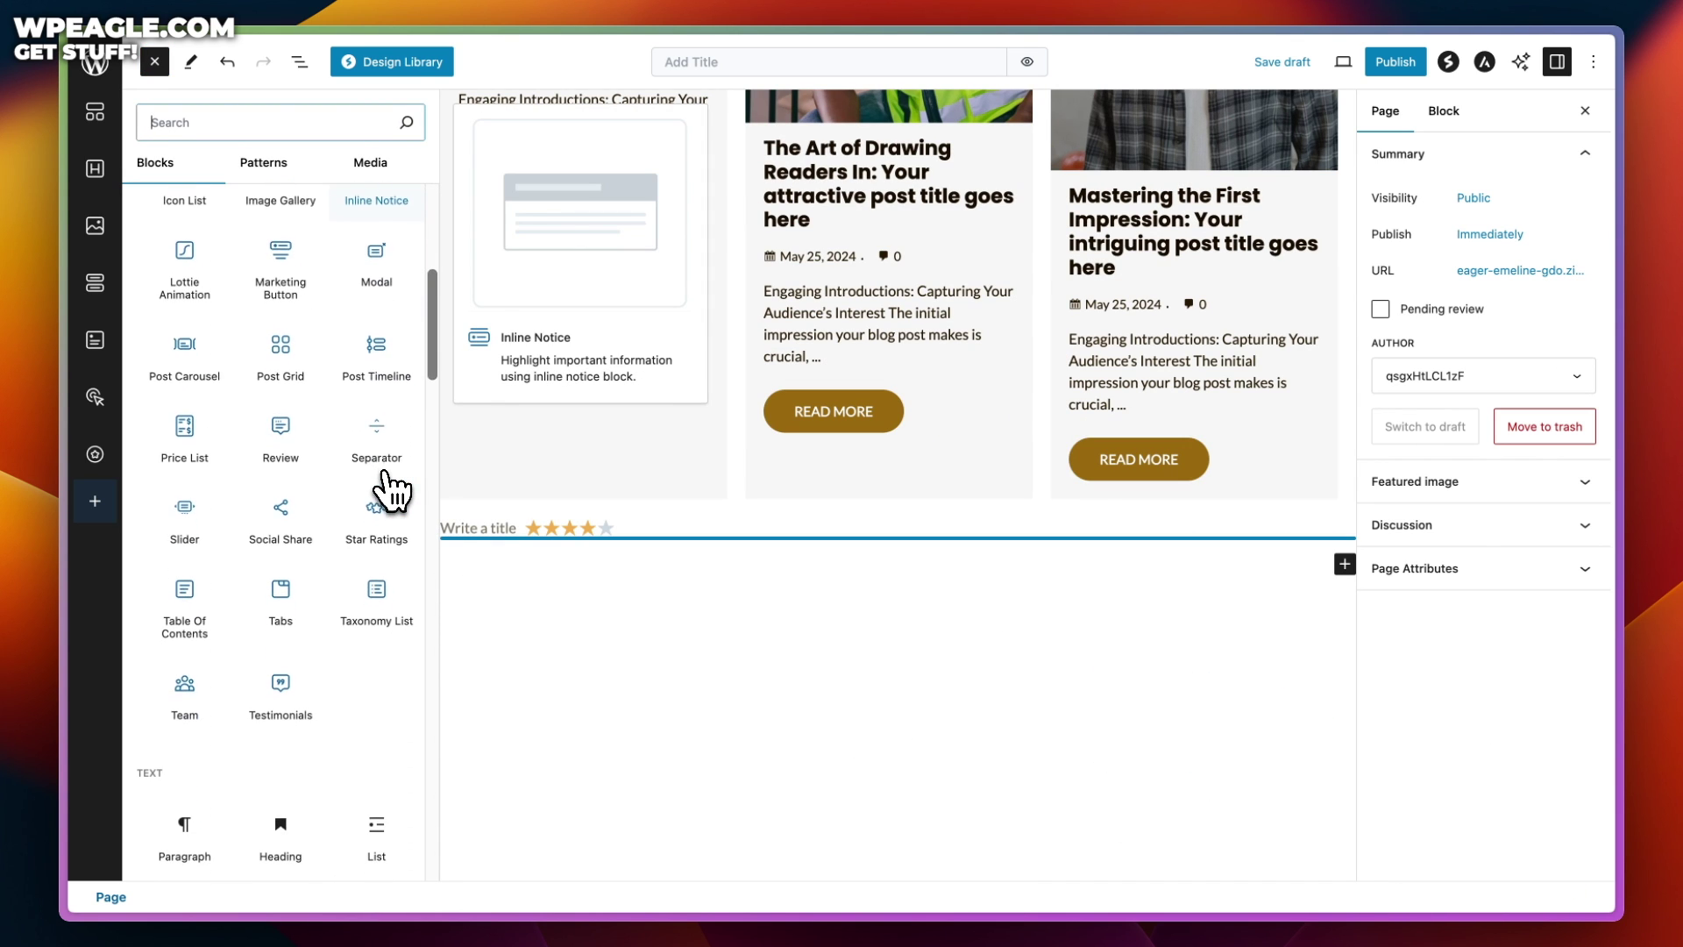
scroll(388, 488, up, 1)
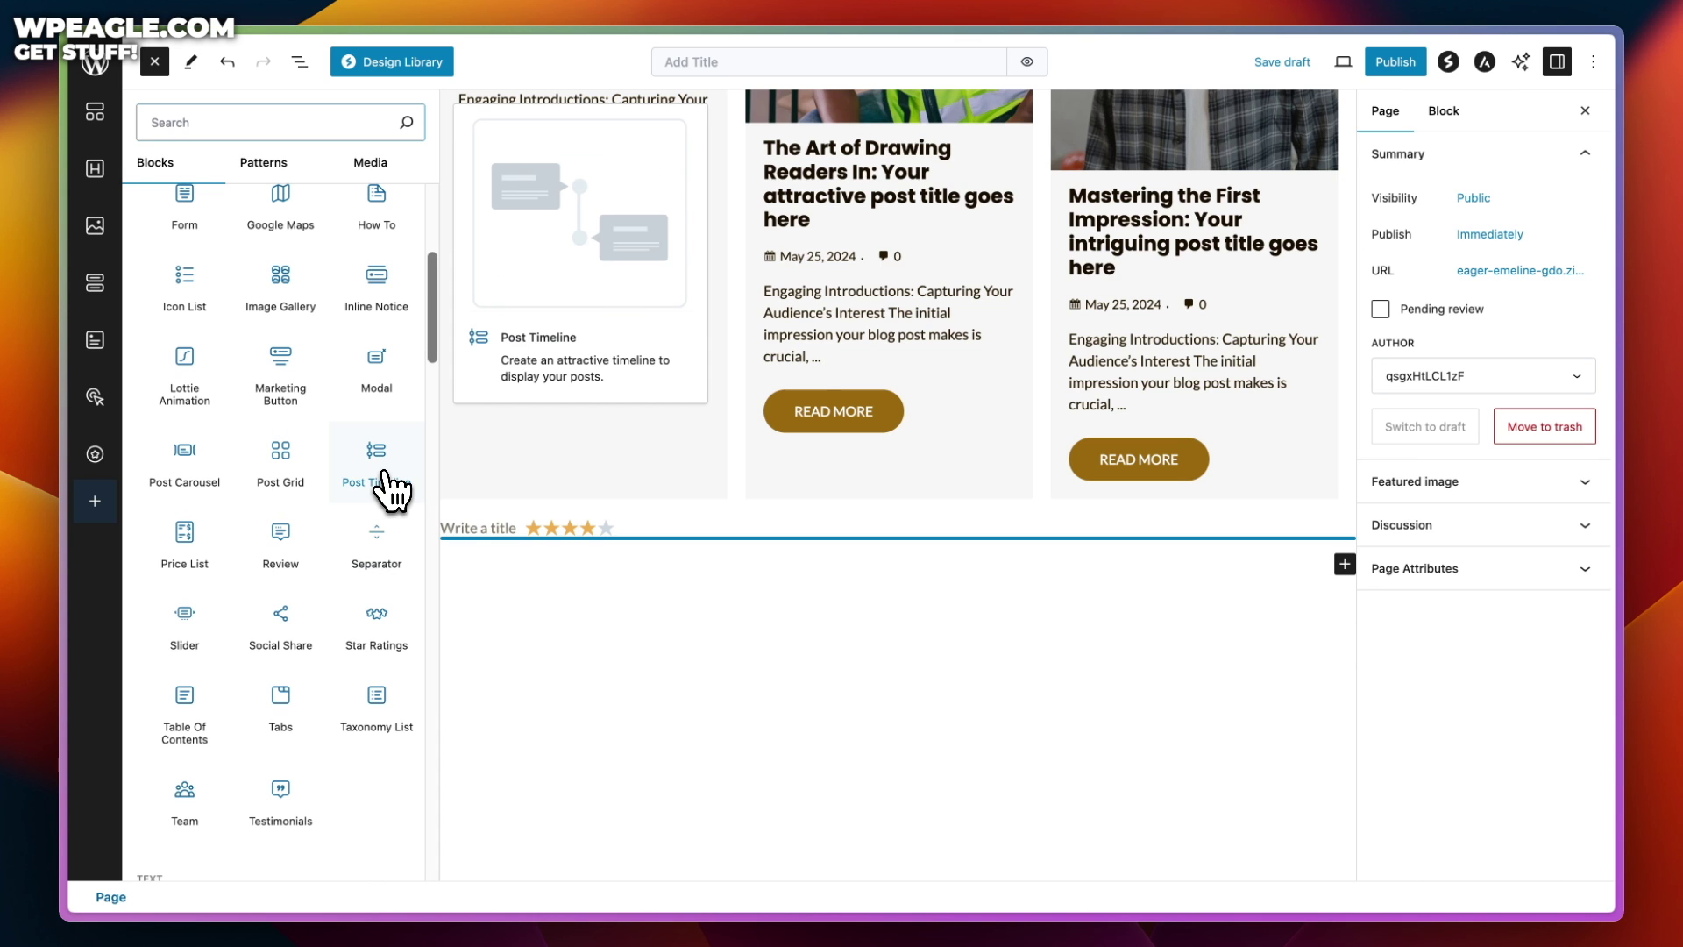
scroll(388, 488, up, 3)
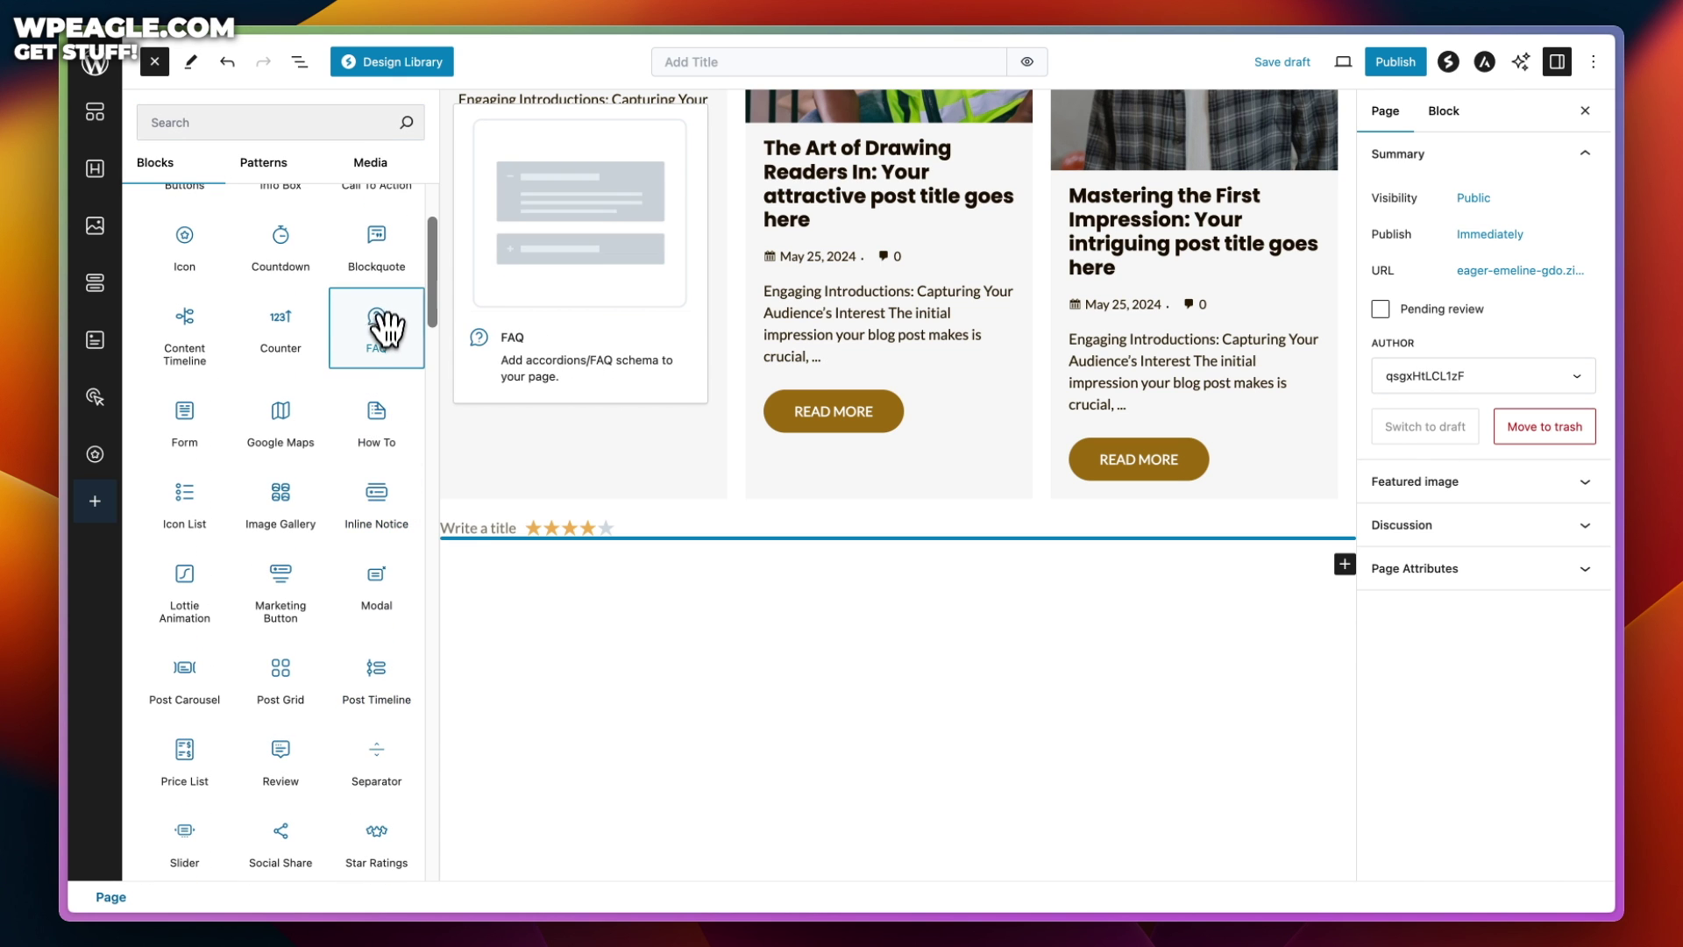
click(376, 331)
click(806, 495)
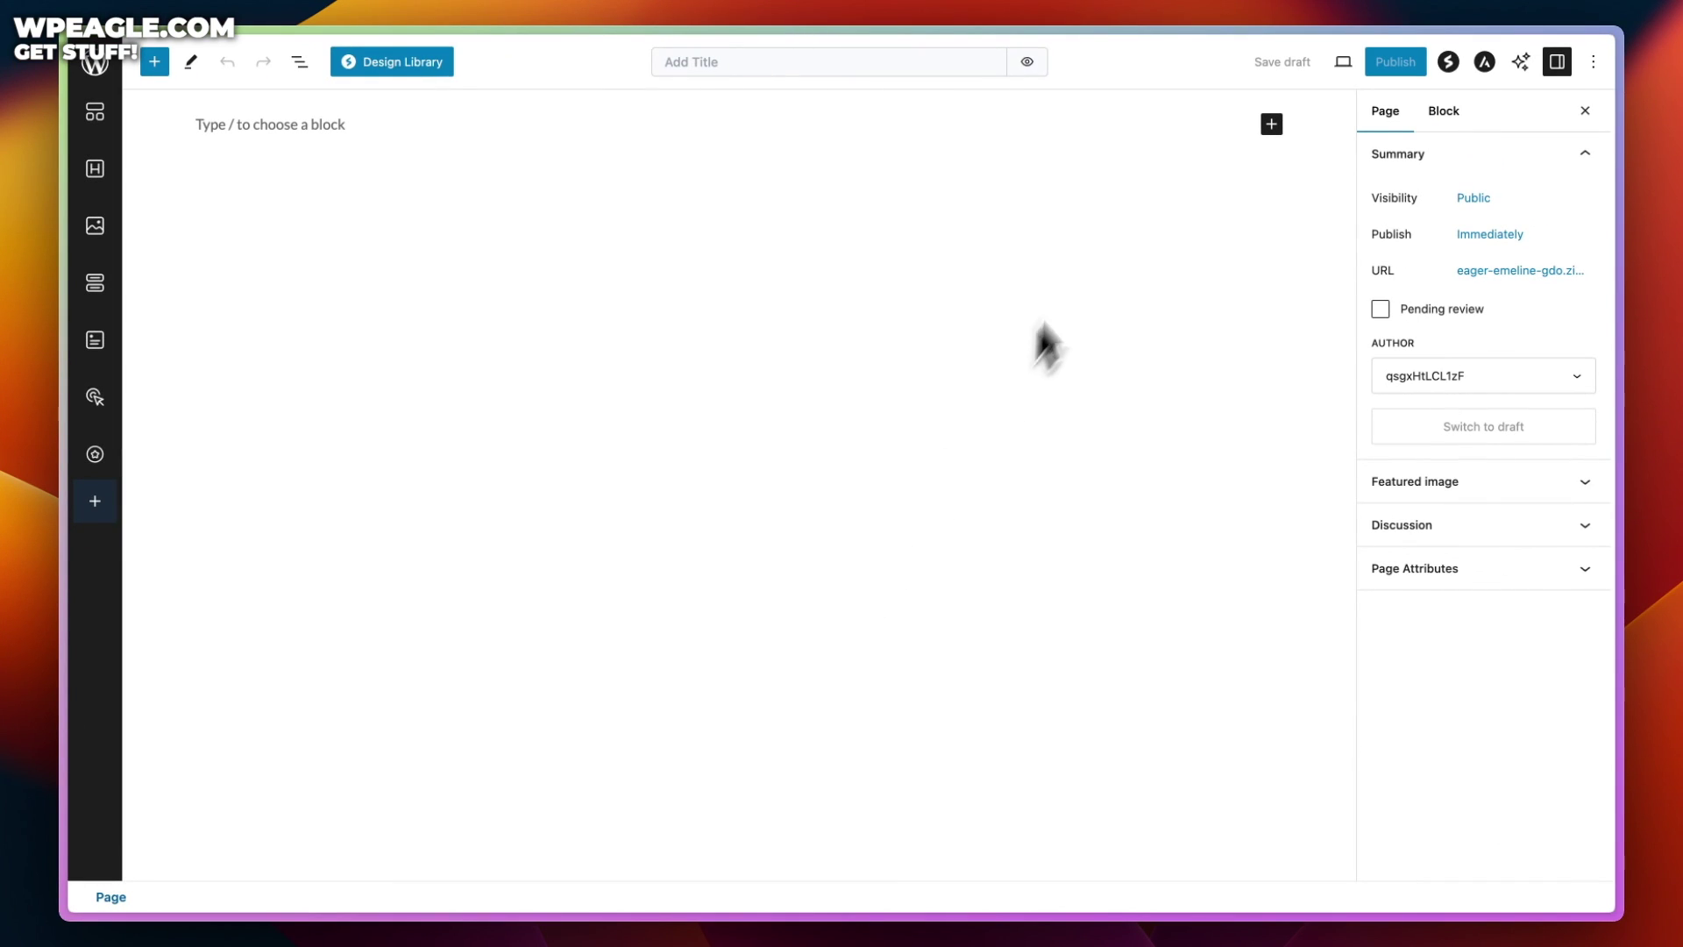
click(1271, 124)
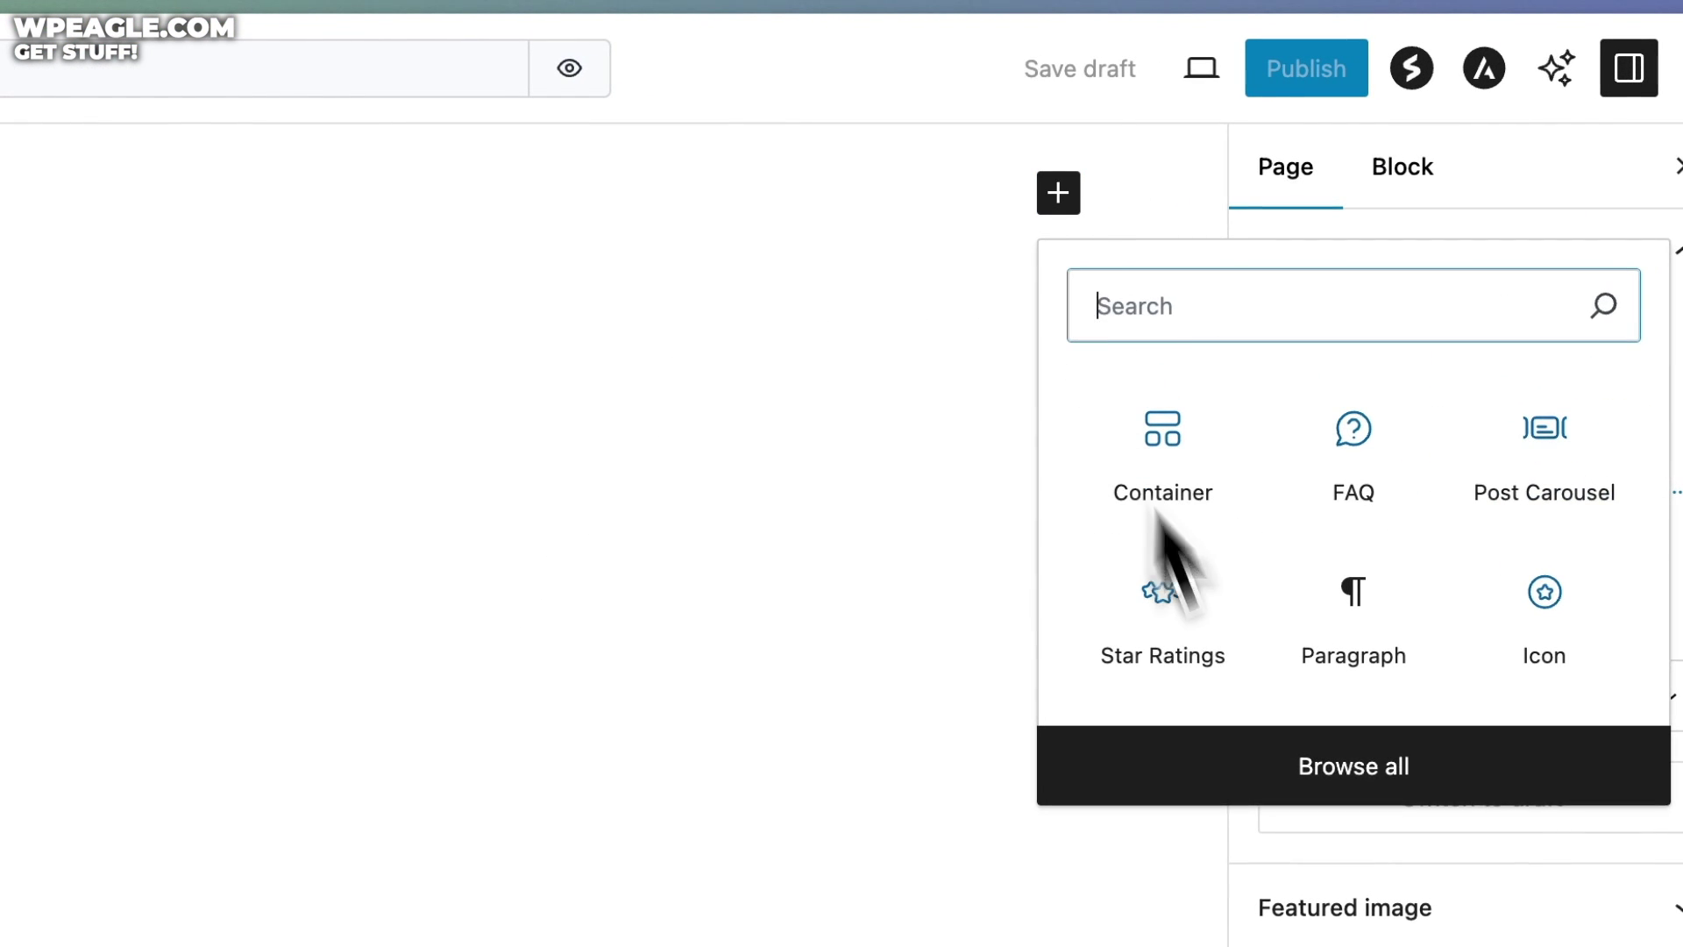
click(1239, 785)
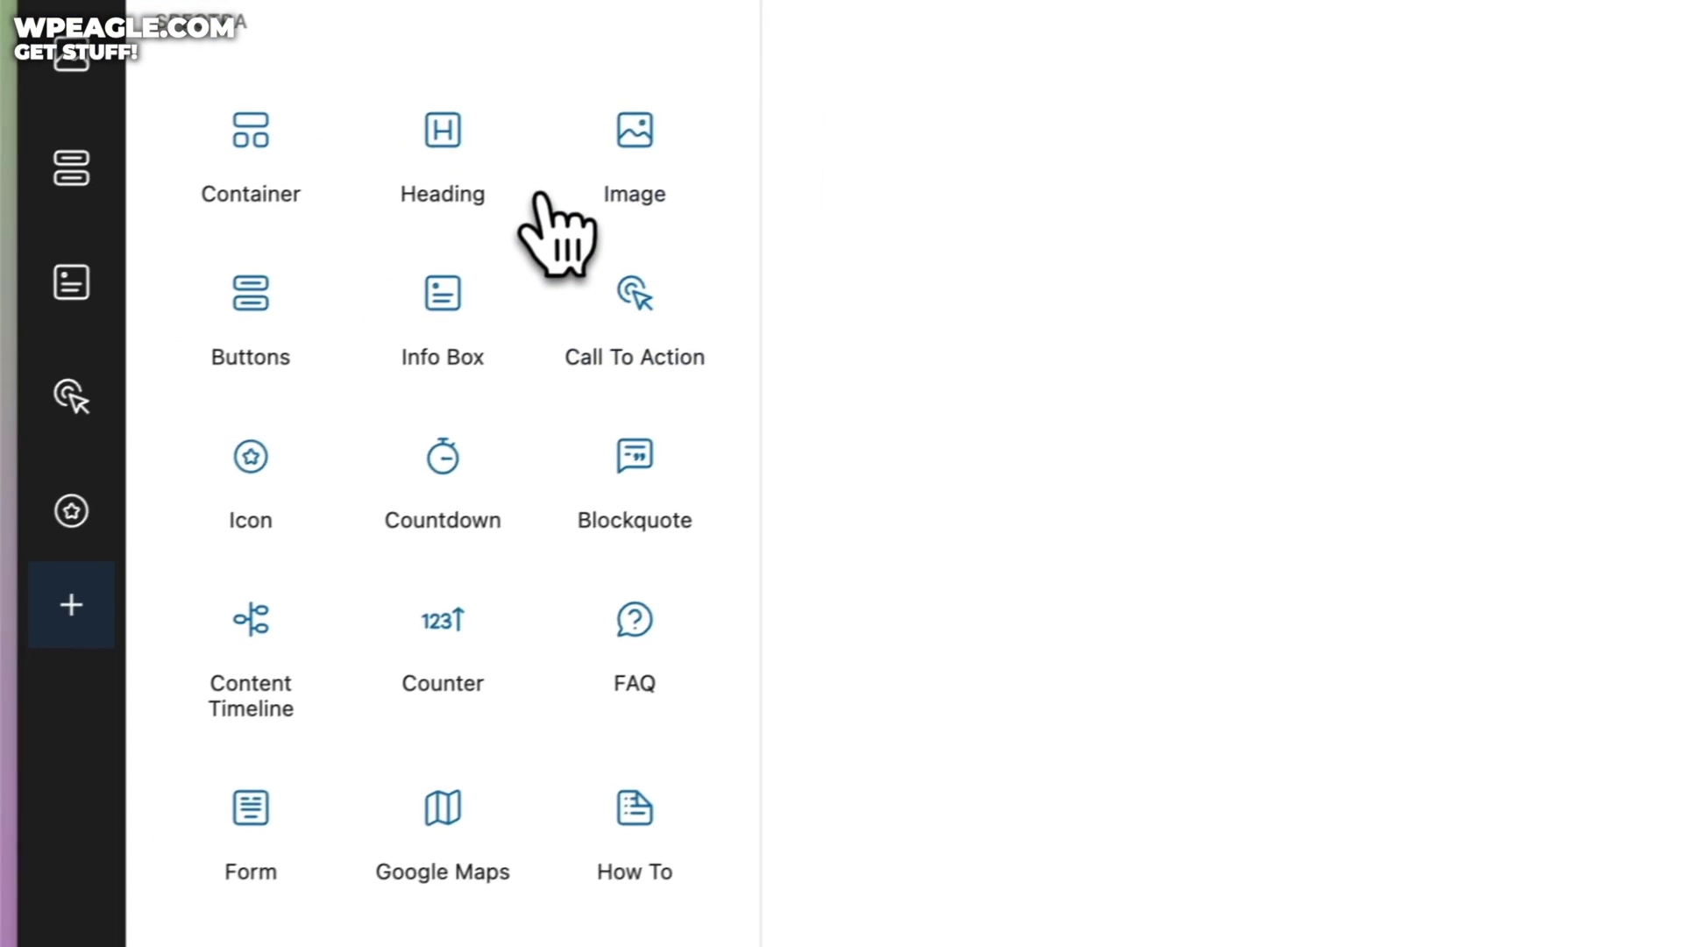
click(251, 816)
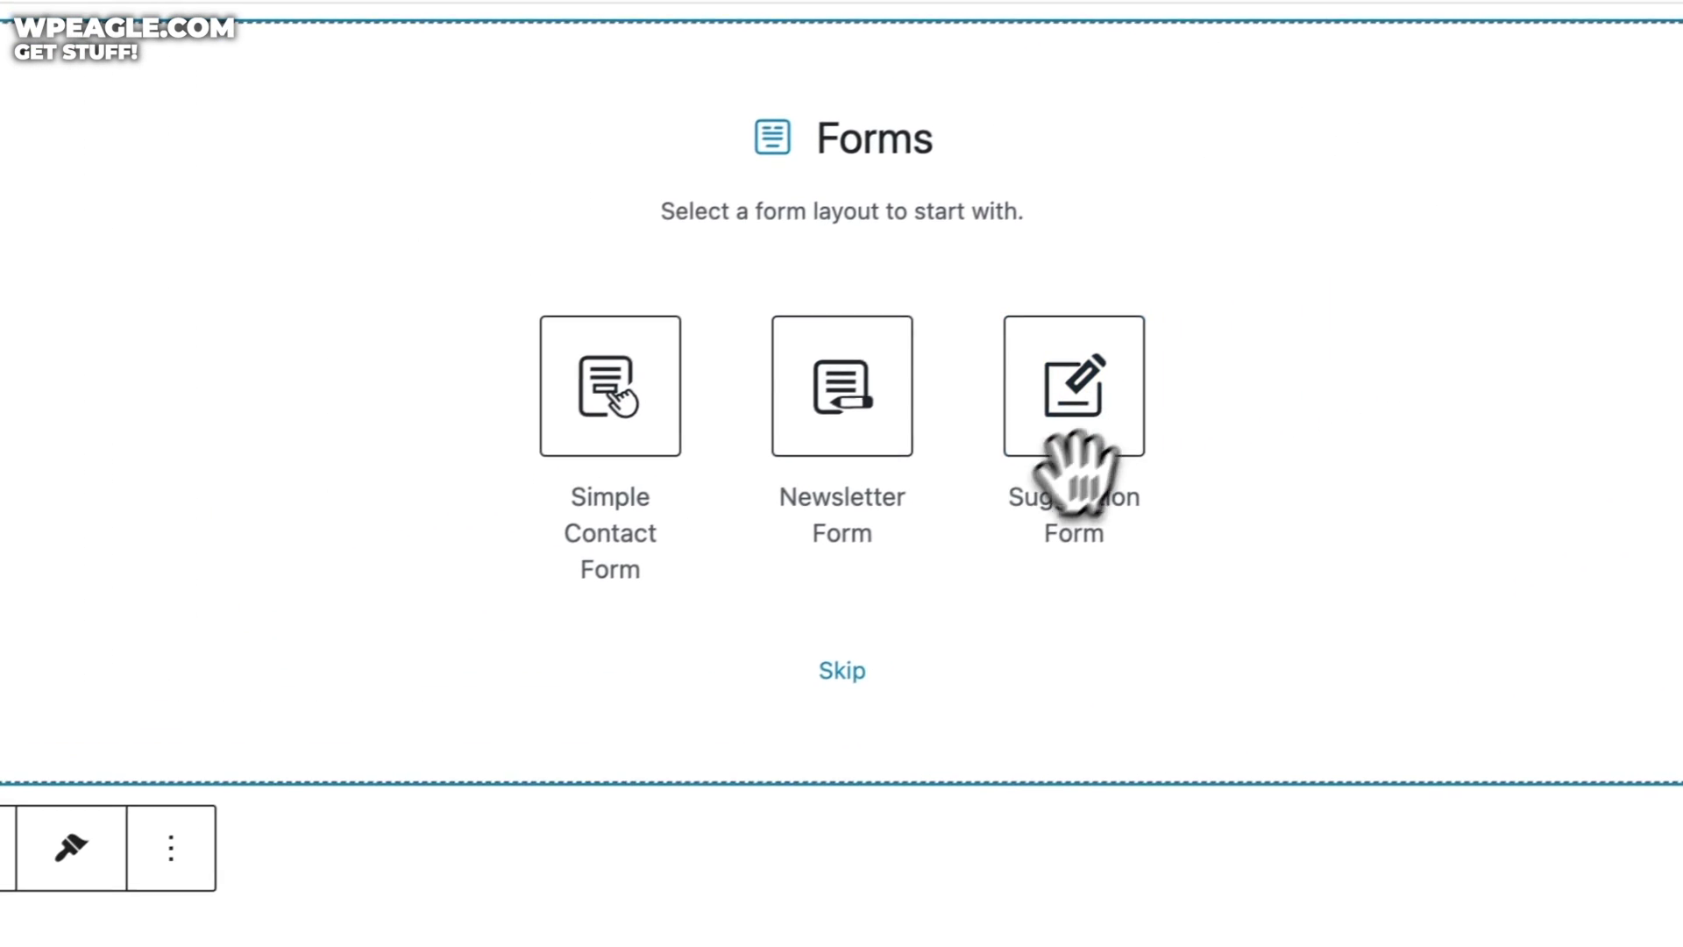
click(653, 420)
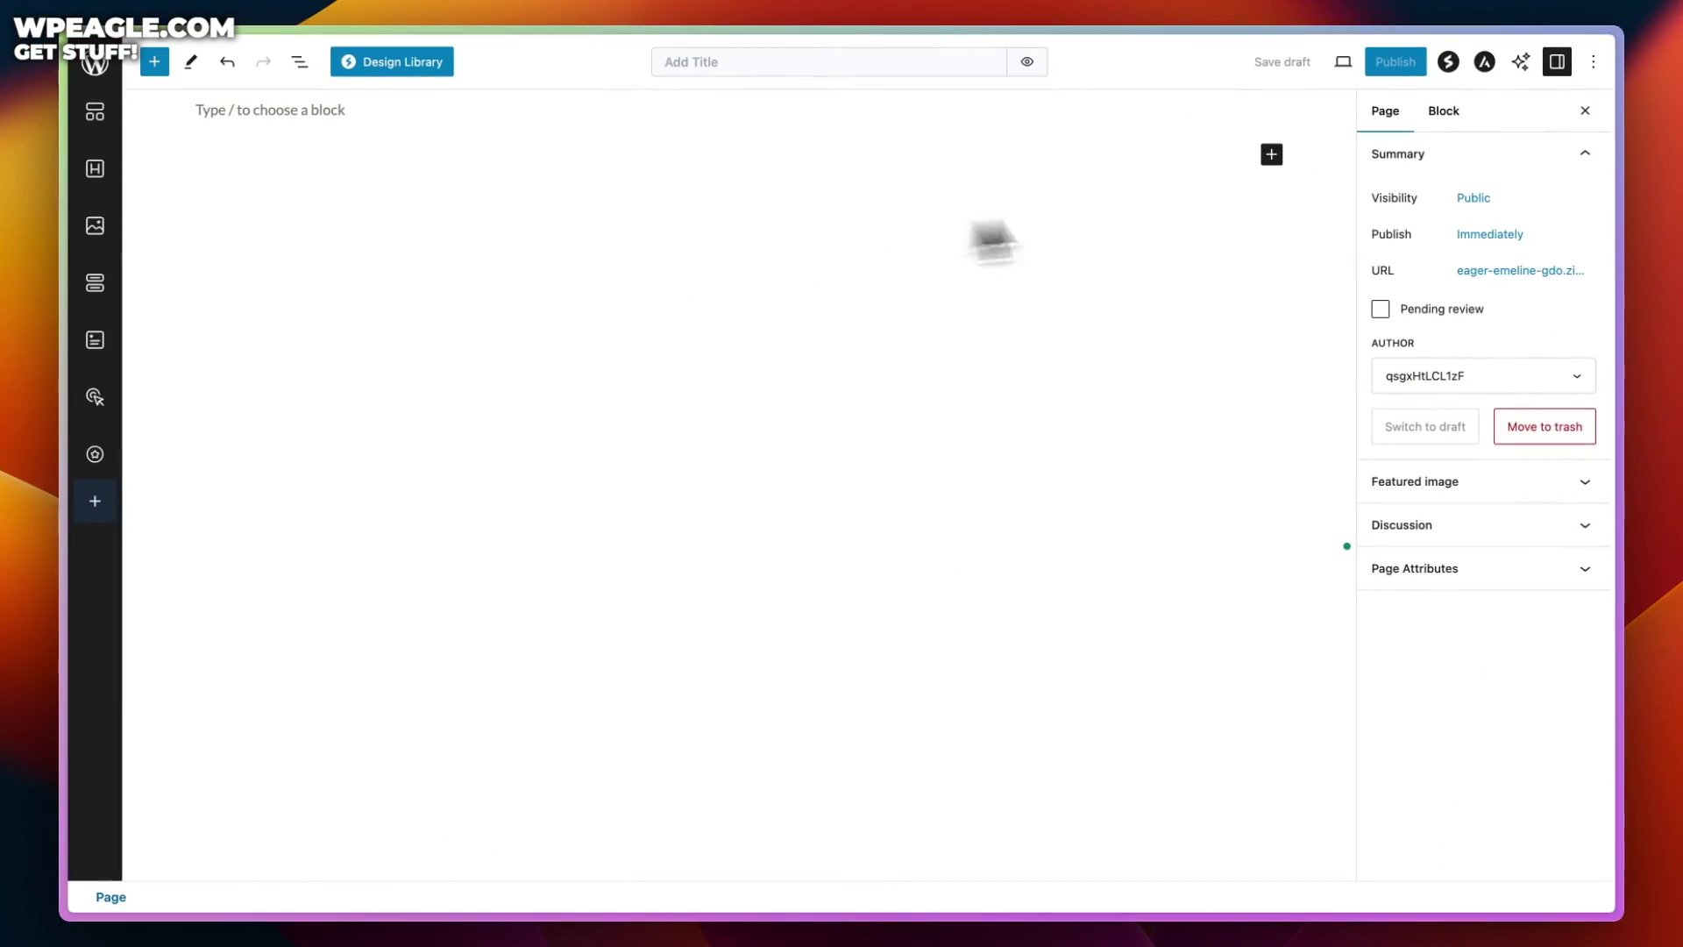
- Insert a four-cell staggered Spectra Container with a Heading block in its top-left cell
click(1271, 153)
click(1323, 281)
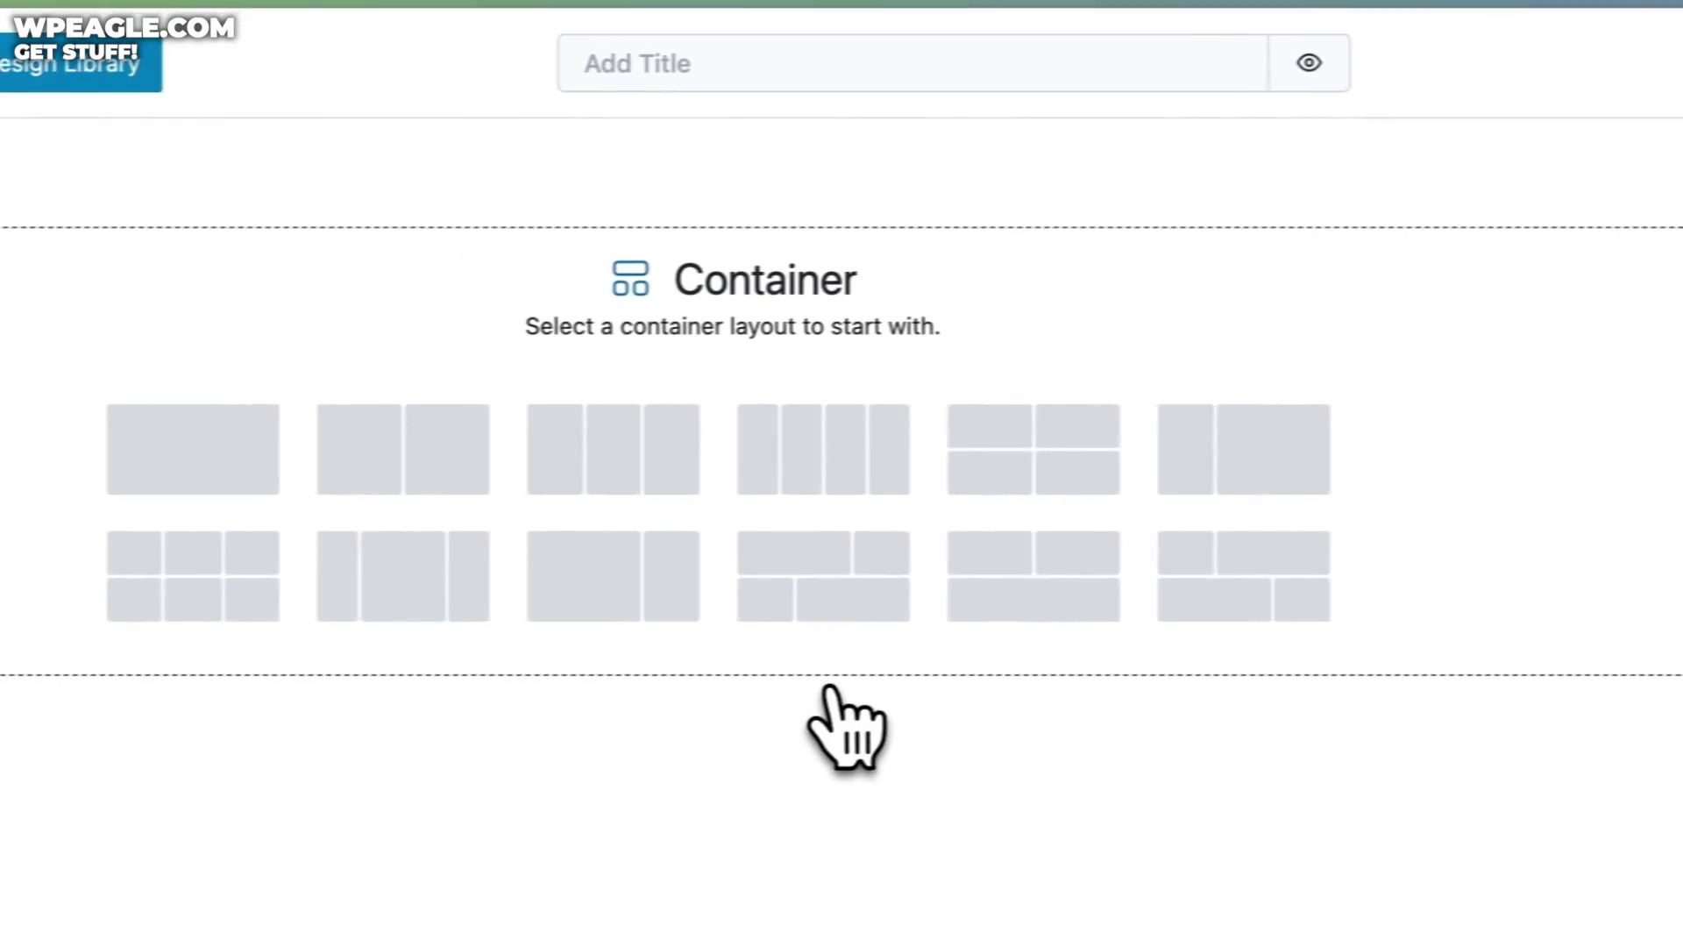
click(836, 602)
click(483, 277)
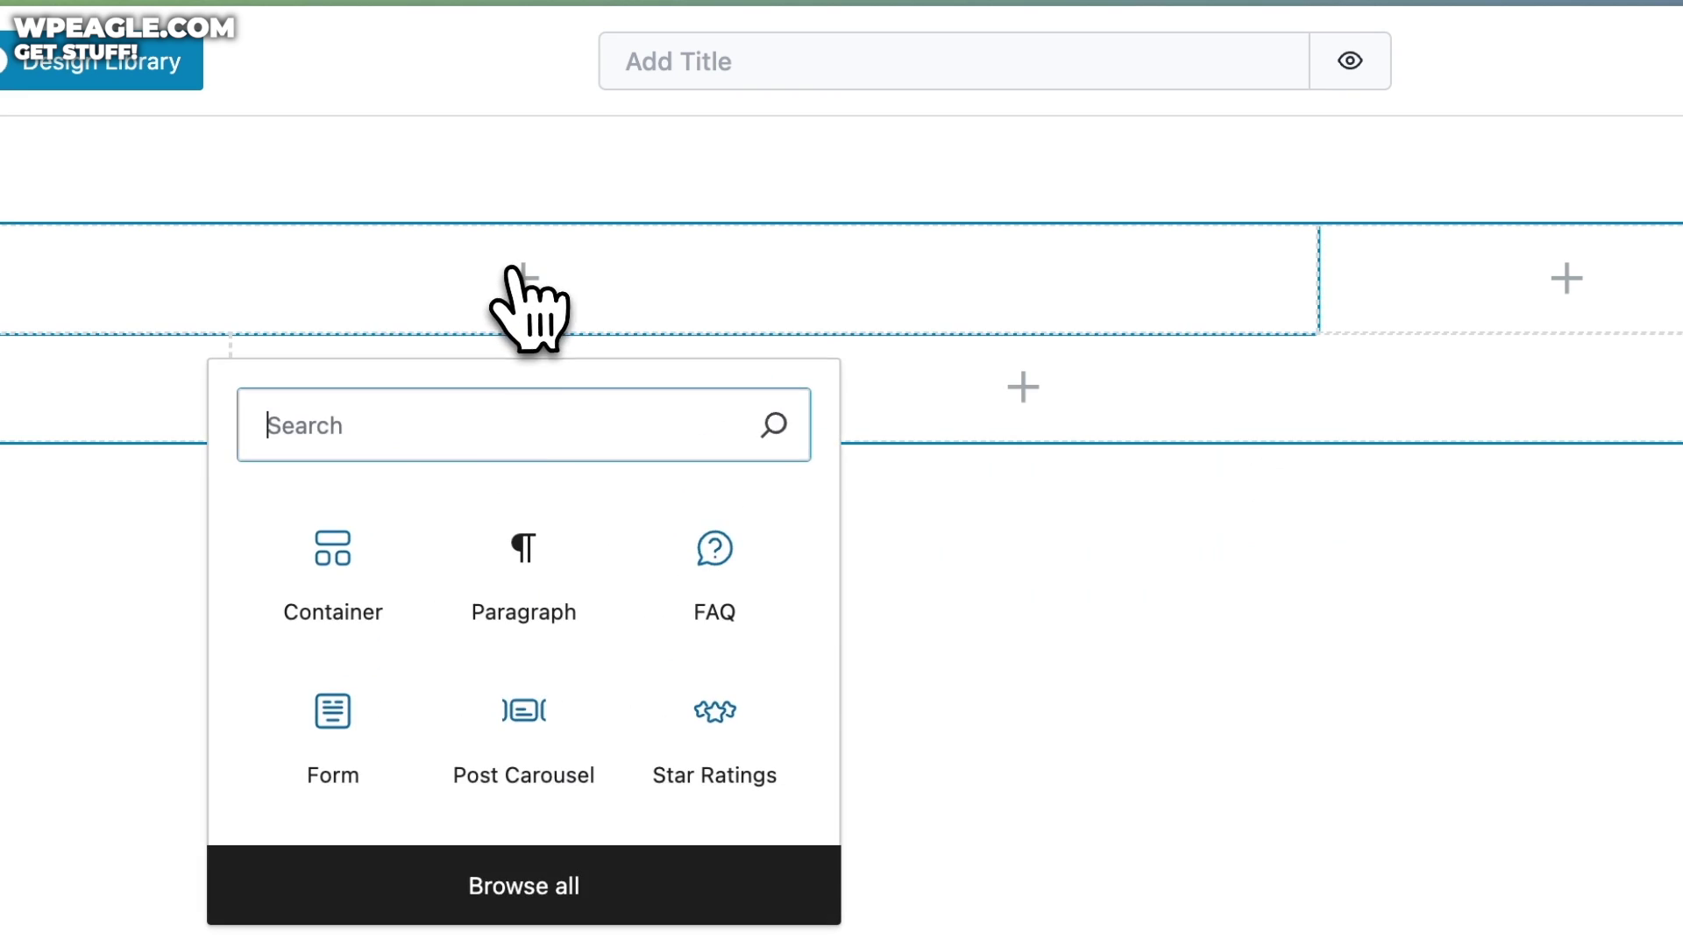
text(hea)
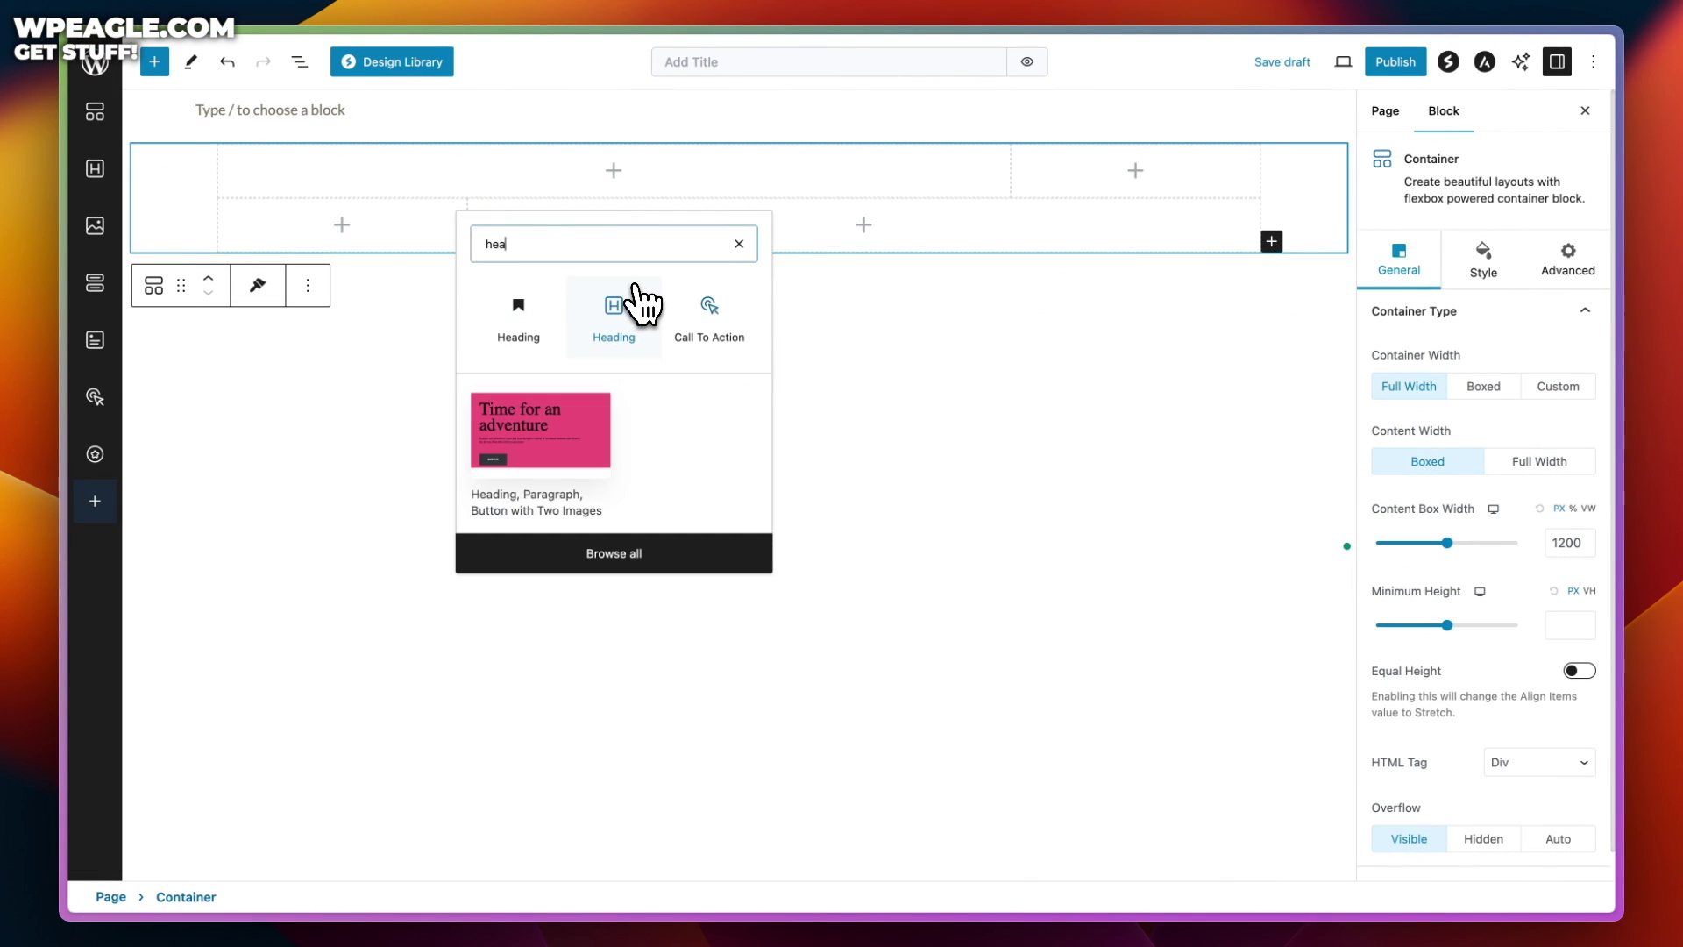
click(524, 314)
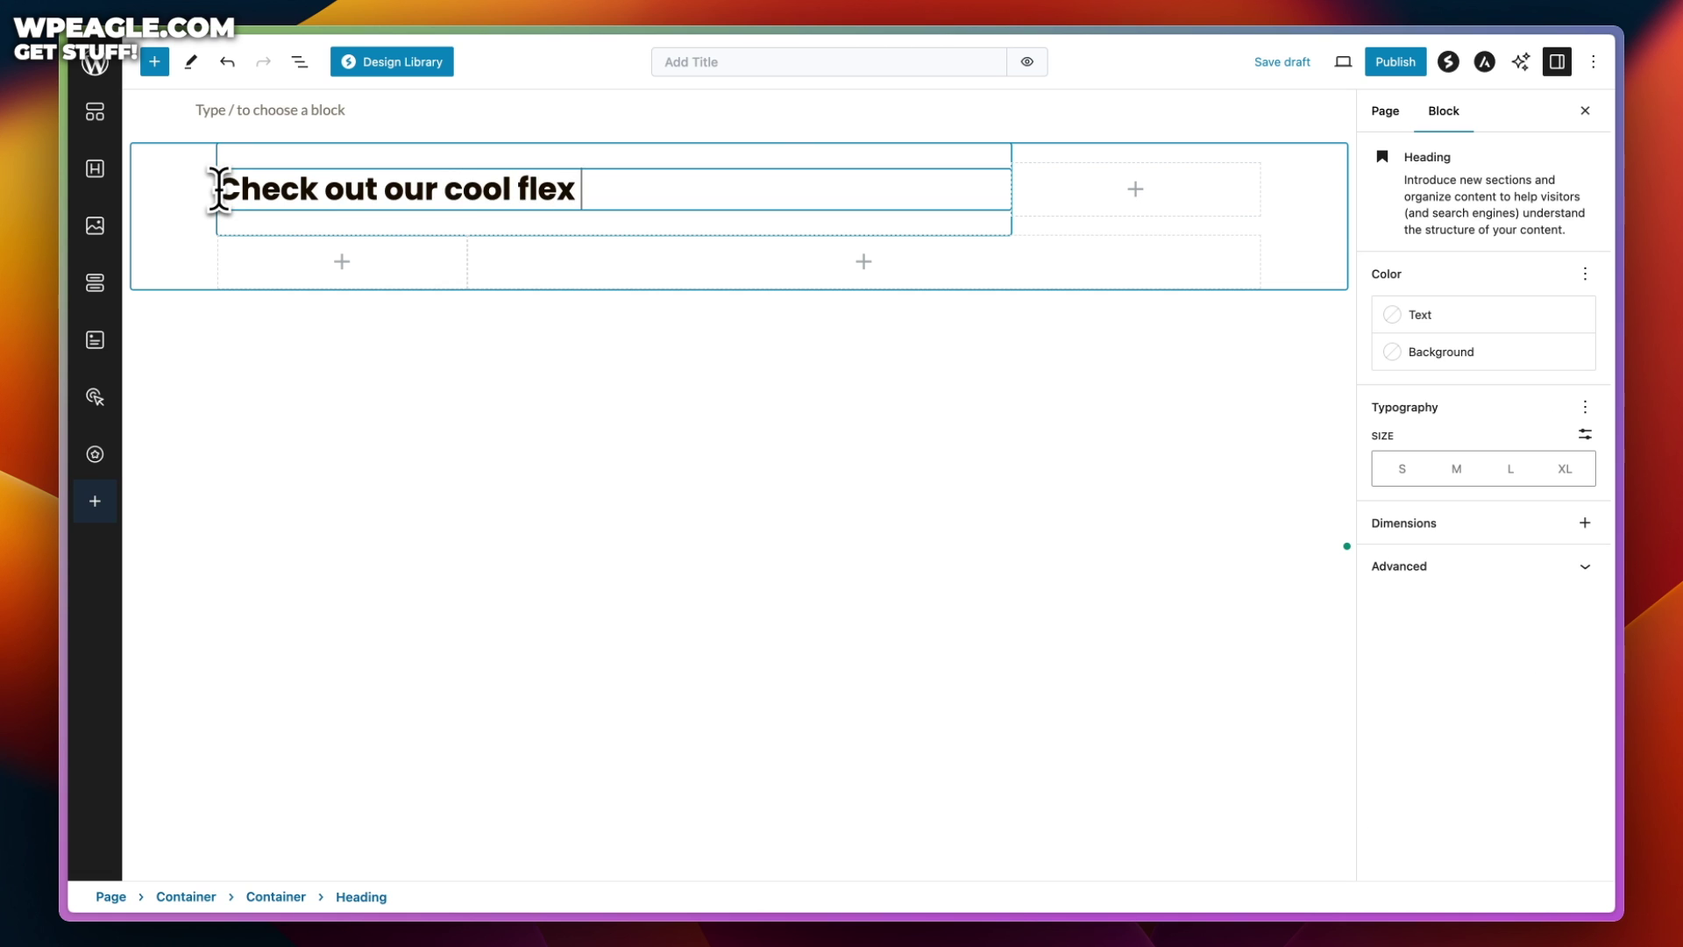
- Add the two construction workers photo from the Media Library to the right cell, resized to fit
click(1130, 192)
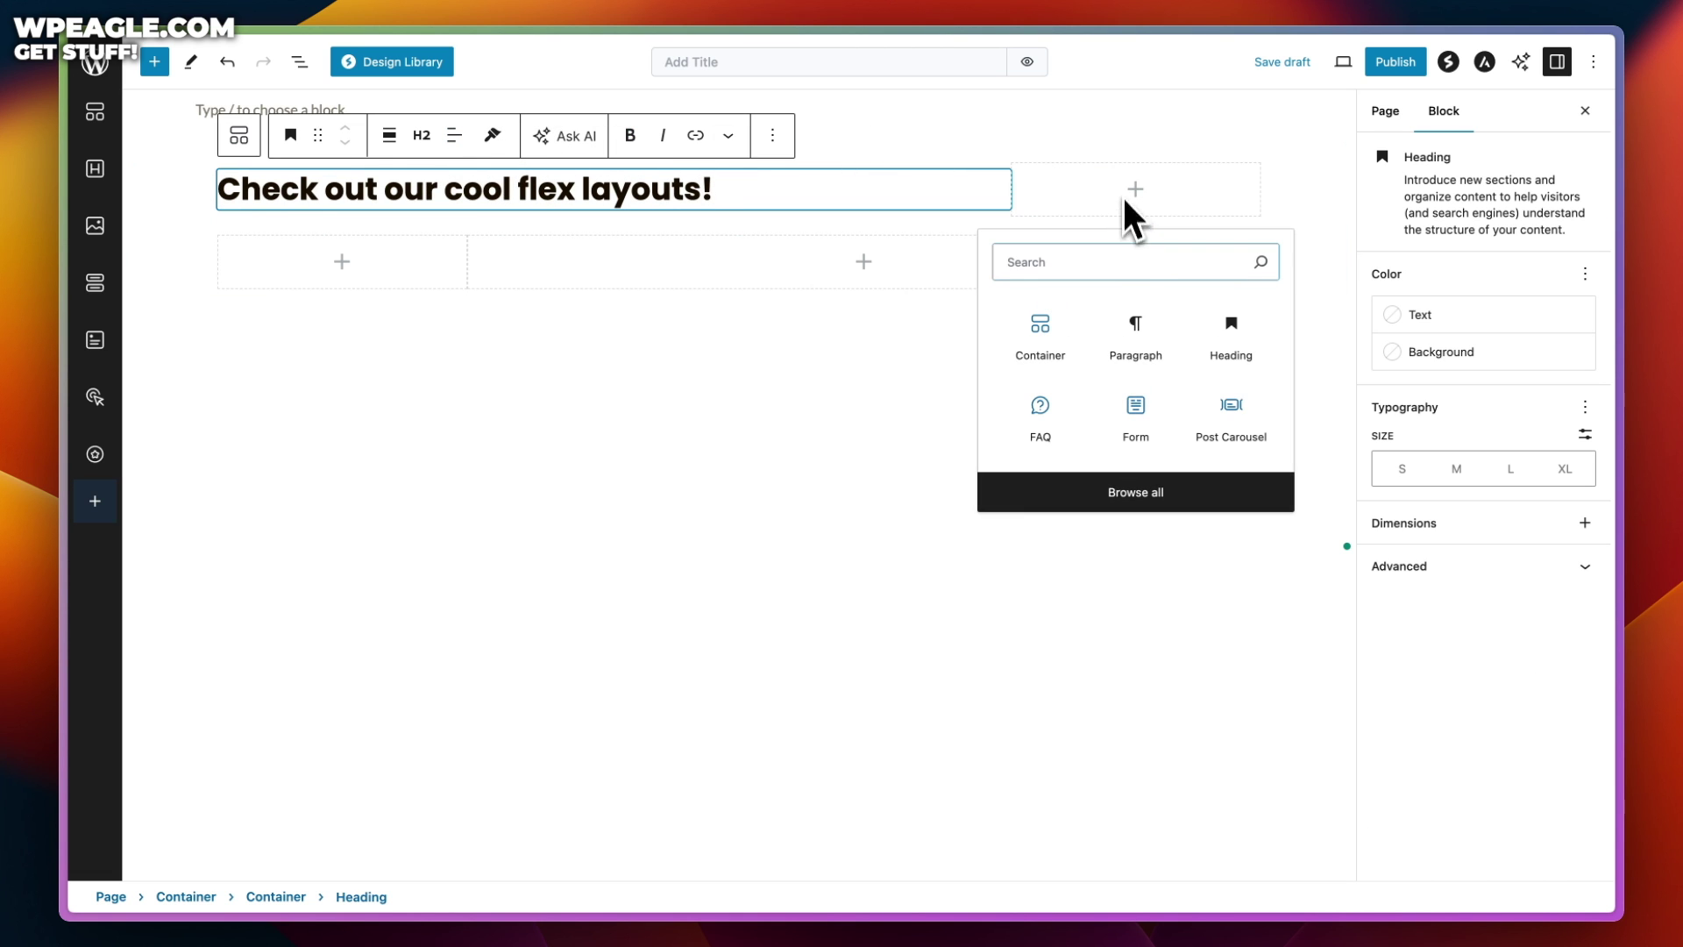
text(ima)
click(1100, 324)
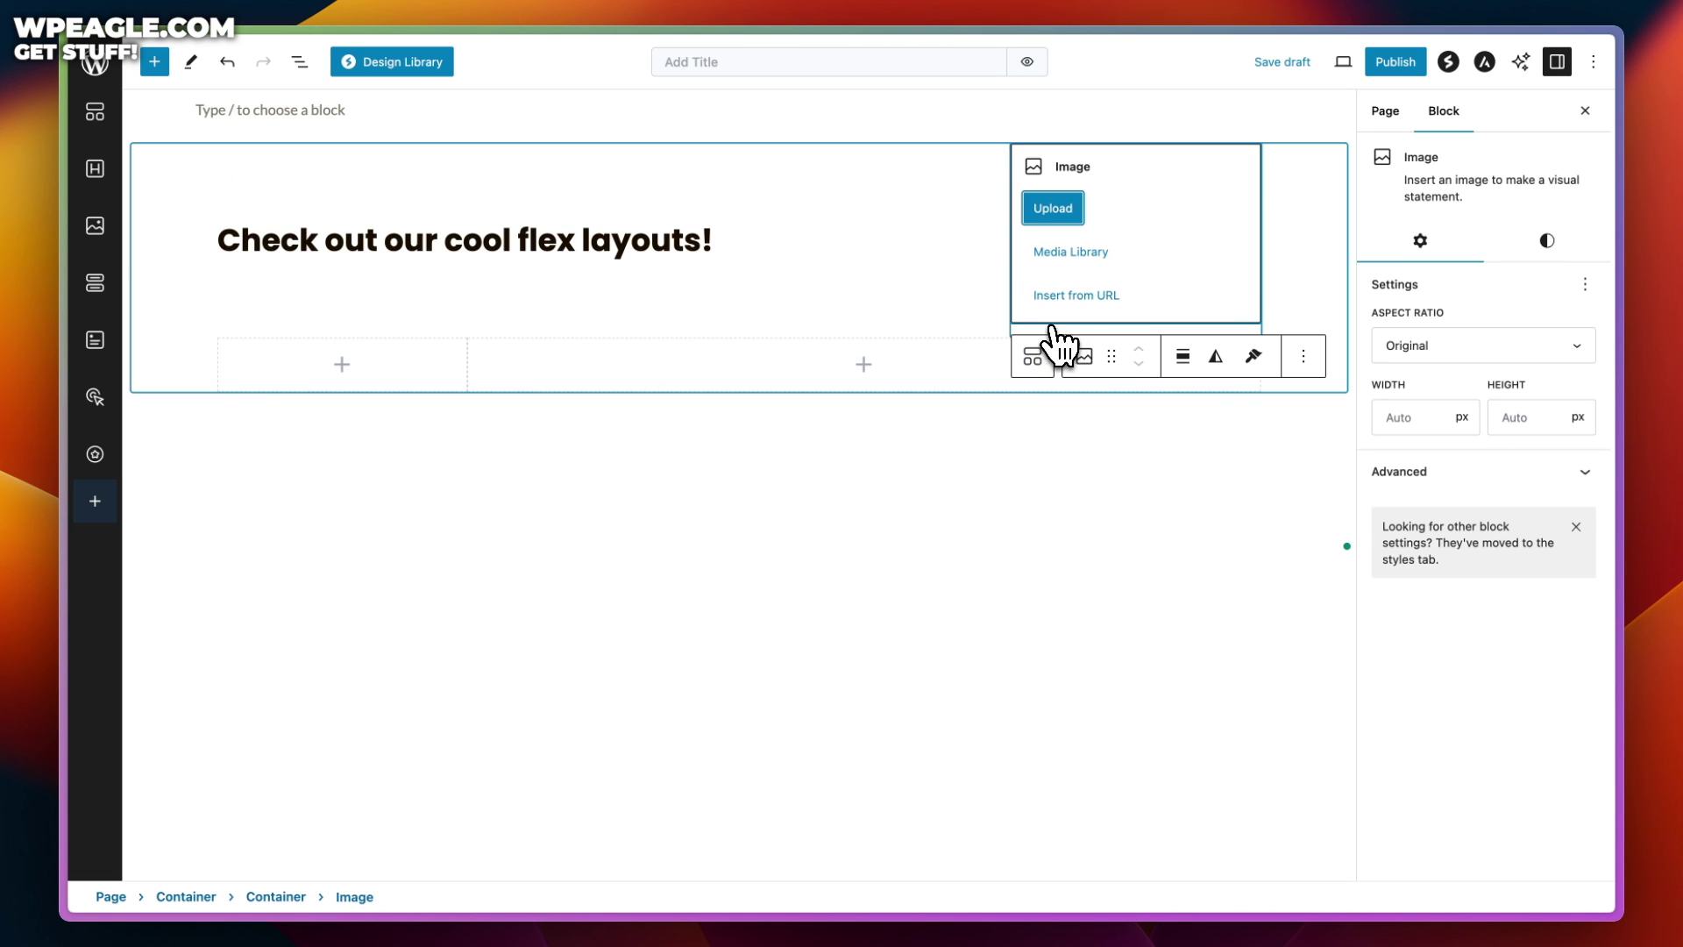
click(1051, 215)
key(Escape)
click(1082, 252)
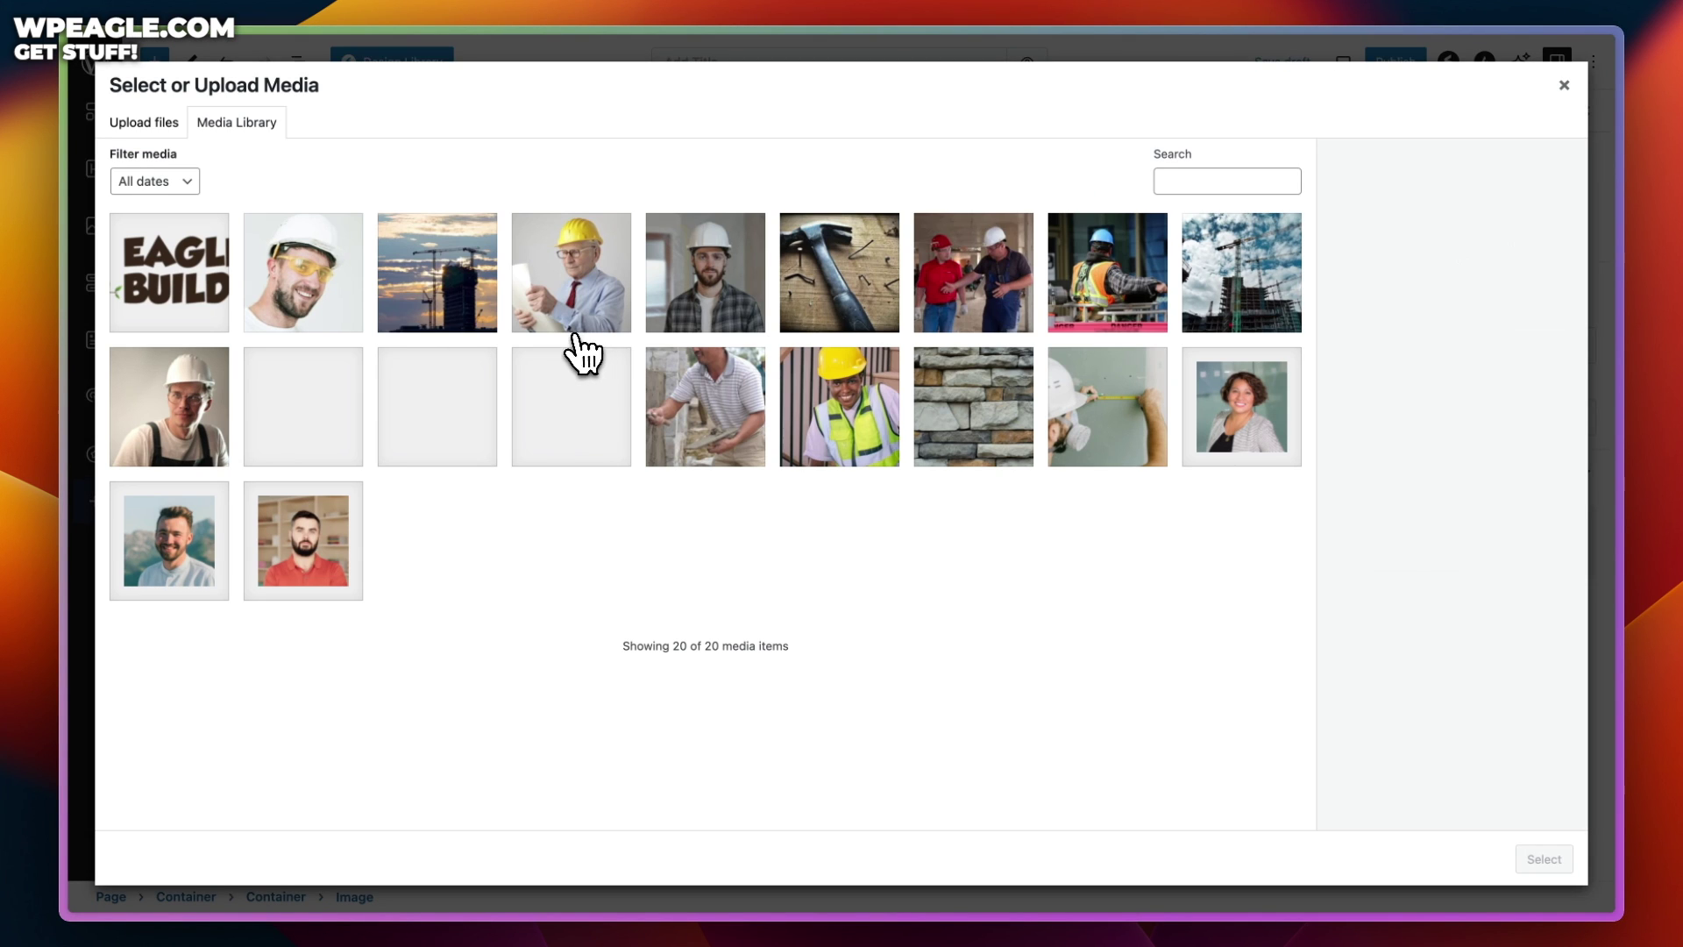
click(706, 311)
click(980, 309)
click(1544, 858)
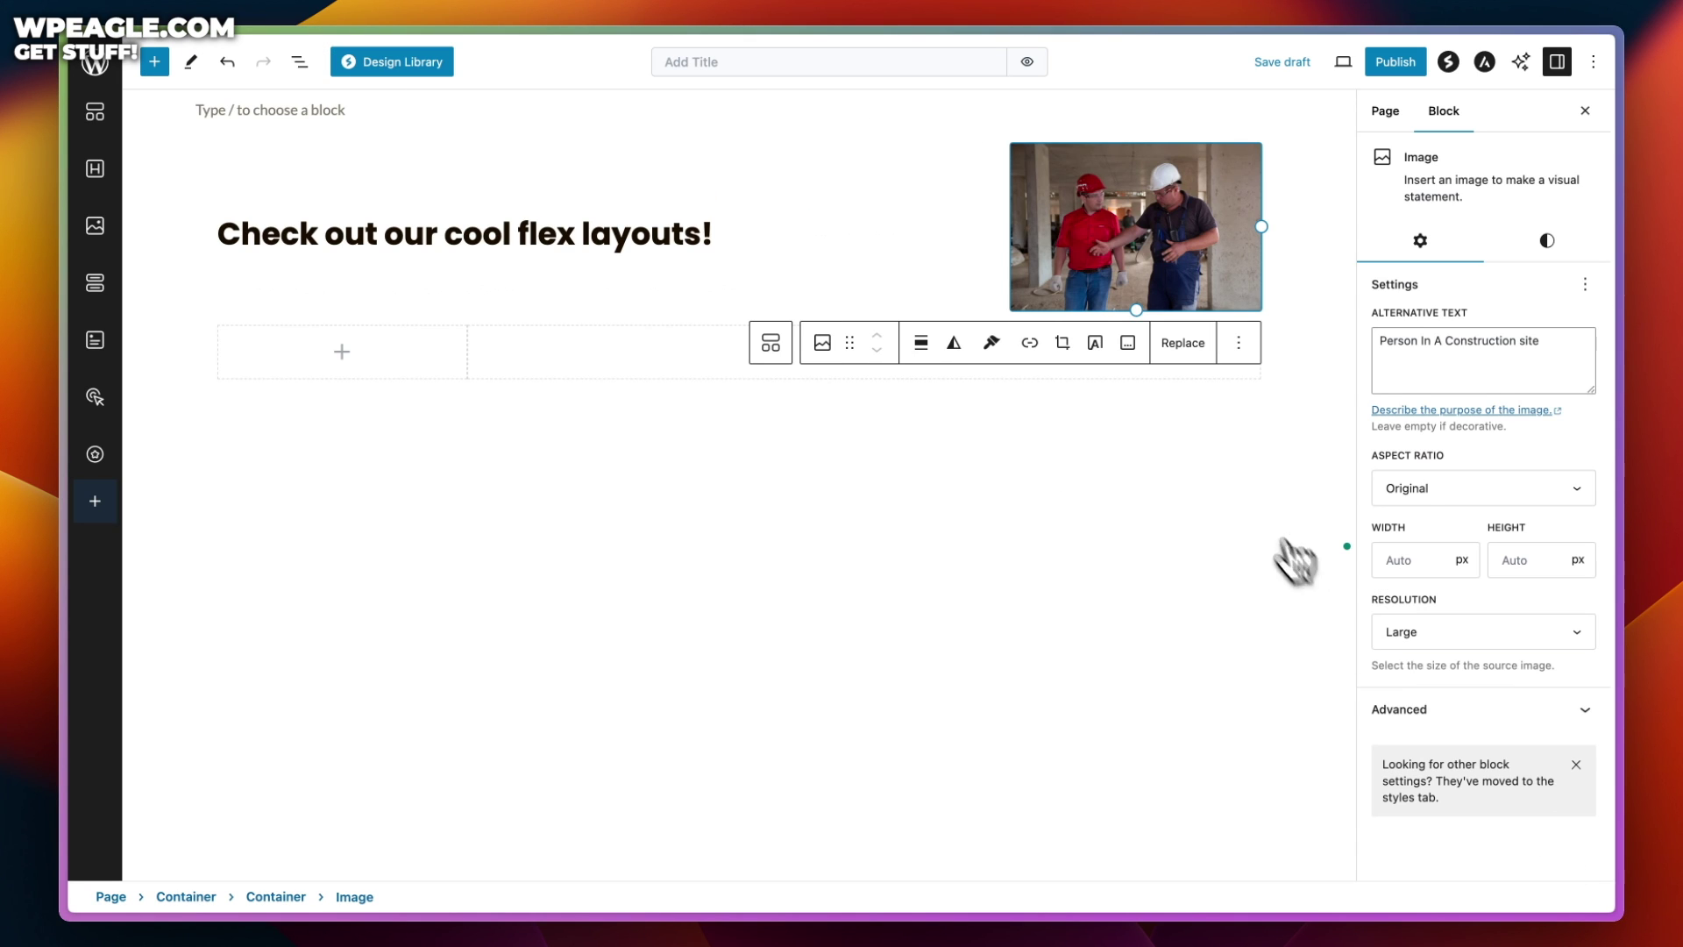
drag(1137, 315, 1175, 323)
click(751, 233)
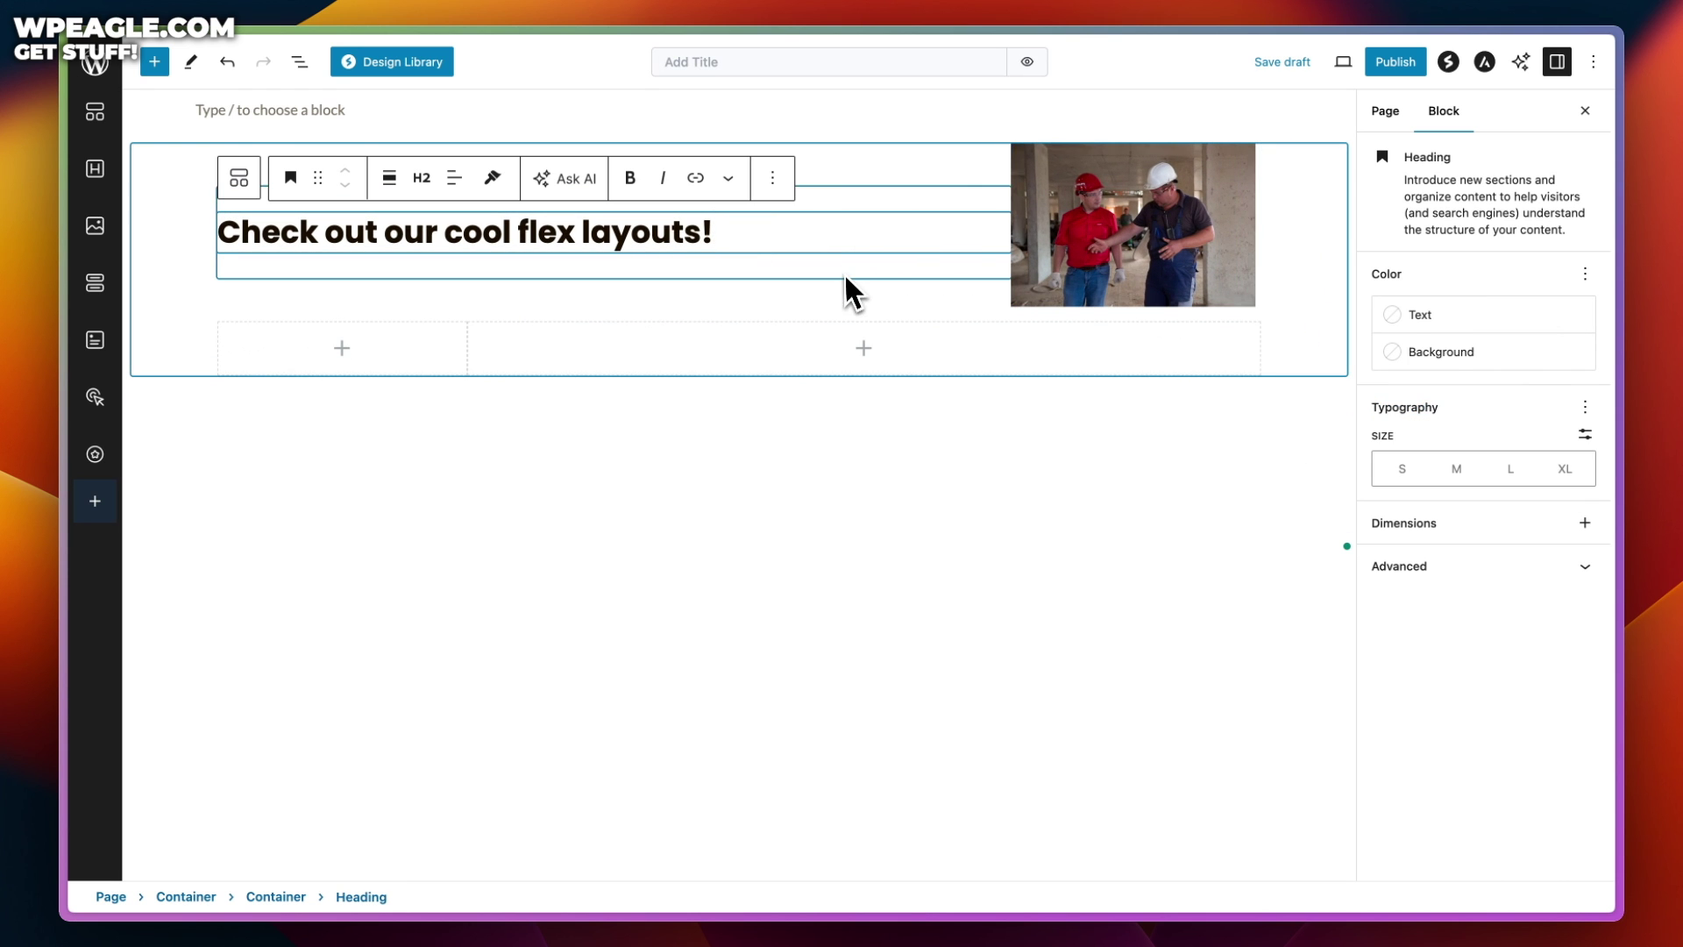